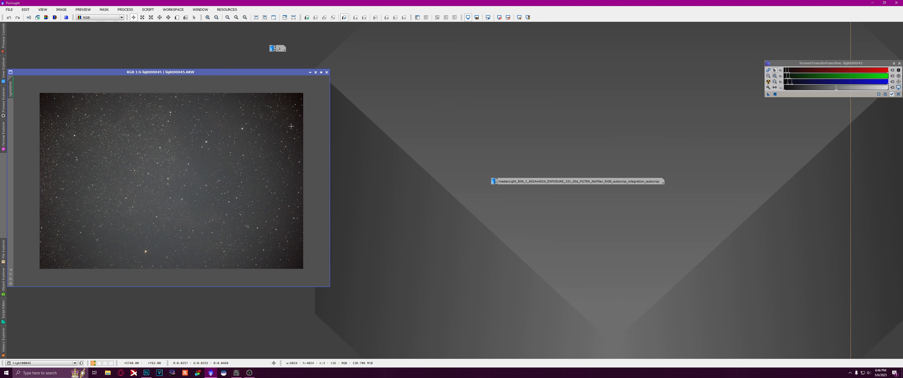
Step: Restore the minimized masterLight image and auto-stretch its screen display with ScreenTransferFunction
left_click(550, 182)
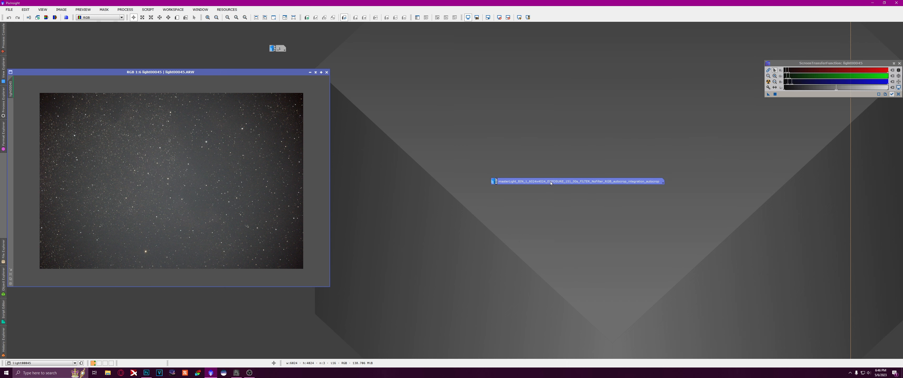
double_click(586, 182)
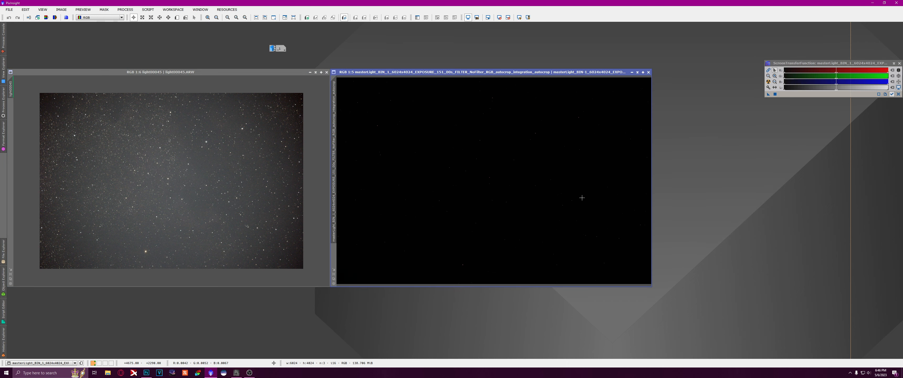
left_click(768, 82)
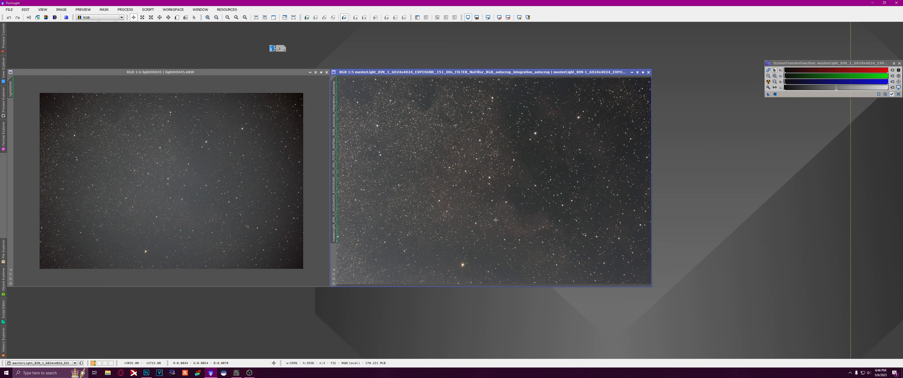
Step: Examine the faint nebulosity in the stretched masterLight image and compare it with the finished nebula image 1.tif
scroll(491, 218, "up", 2)
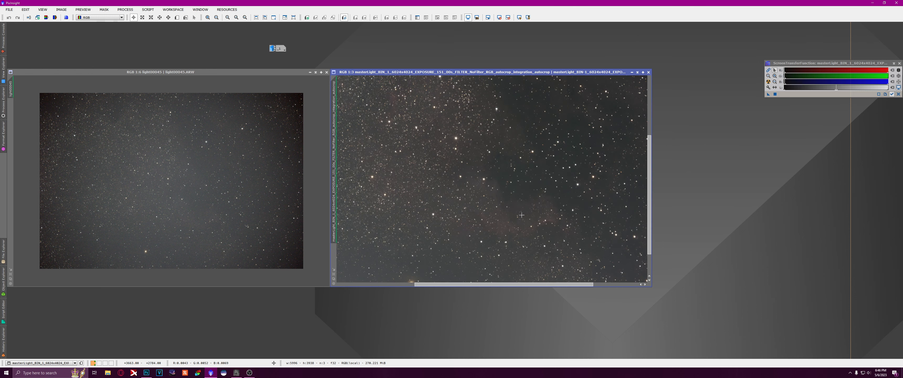
scroll(498, 163, "down", 2)
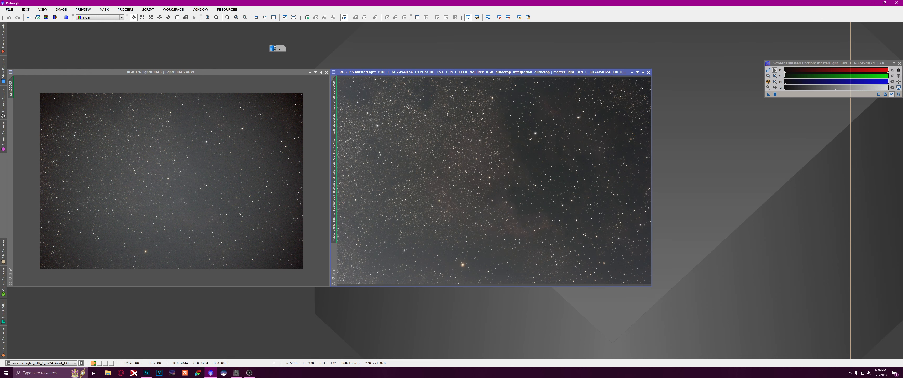
double_click(275, 49)
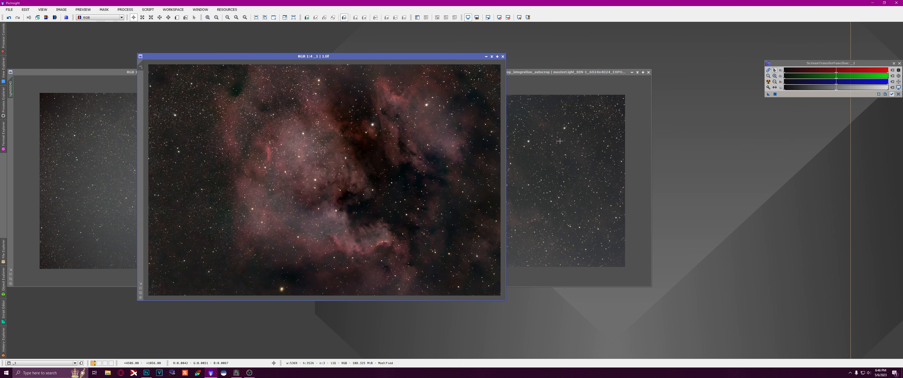
left_click(535, 73)
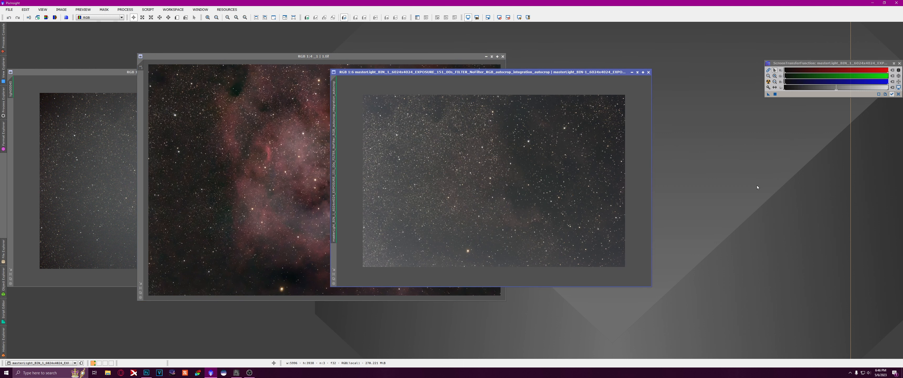
left_click(422, 59)
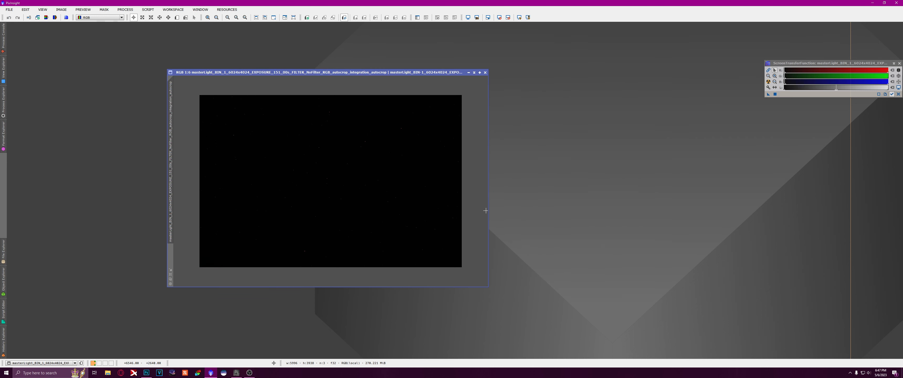
Step: Place the ScreenTransferFunction window beside the masterLight image and reapply the auto stretch to the dark image
left_click_drag(786, 63, 601, 69)
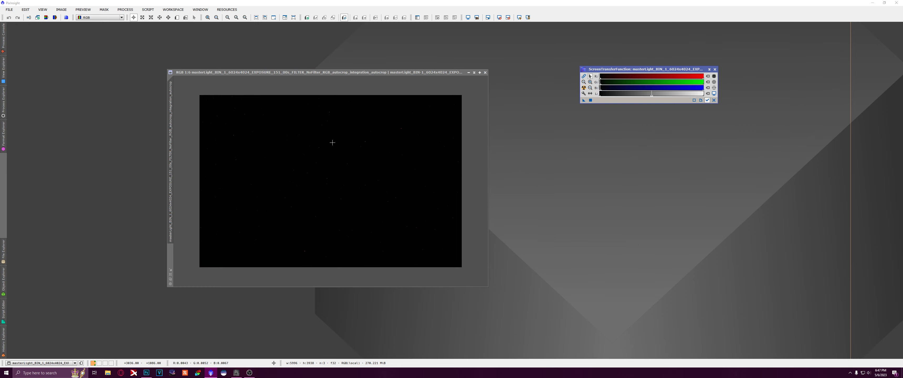
key("ctrl+a")
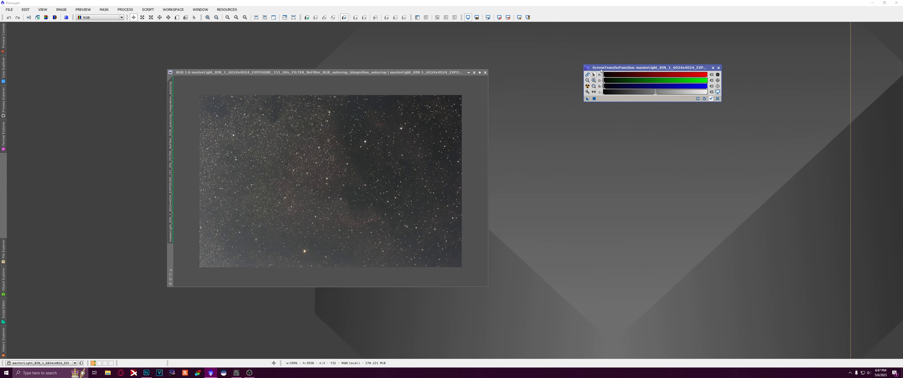
left_click_drag(594, 68, 588, 69)
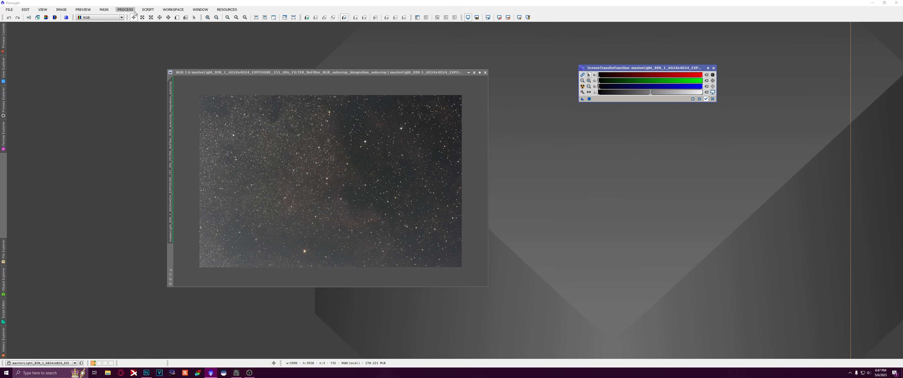
Step: Open HistogramTransformation with the masterLight image as its view and load the screen stretch values into it
left_click(125, 9)
mouse_move(140, 17)
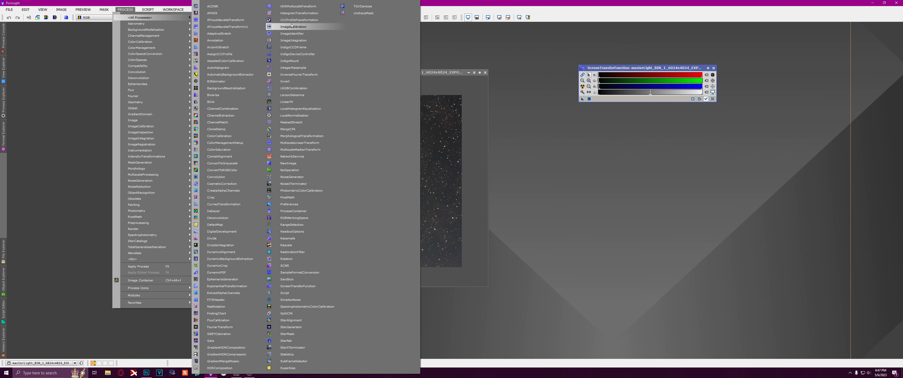
left_click(298, 13)
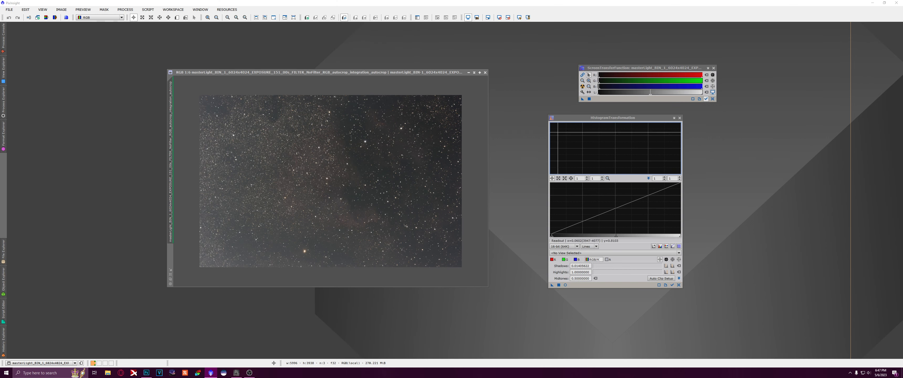
left_click(596, 253)
left_click(596, 264)
left_click_drag(582, 99, 640, 220)
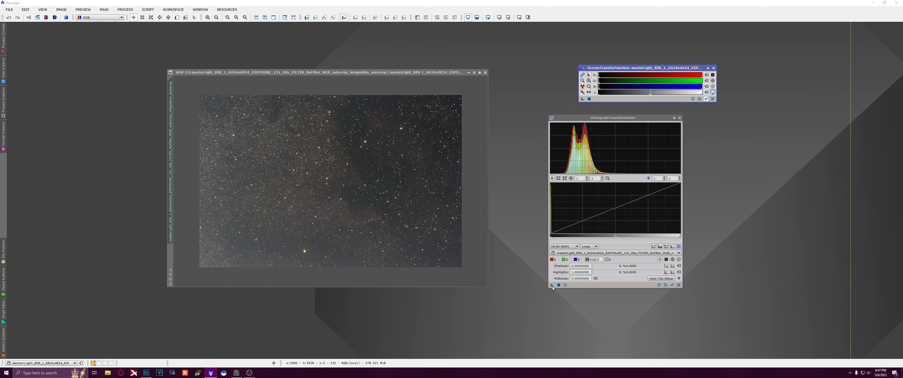
Step: Apply the histogram stretch permanently to the masterLight image and clear its screen stretch
left_click_drag(551, 284, 373, 186)
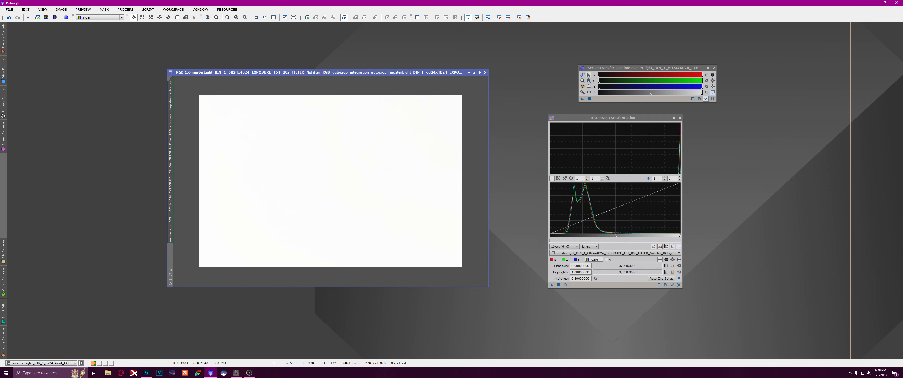
key("ctrl+F12")
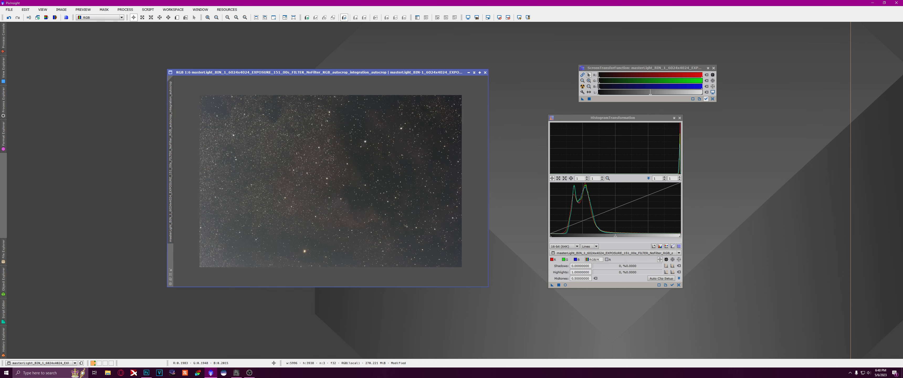
left_click_drag(245, 72, 206, 79)
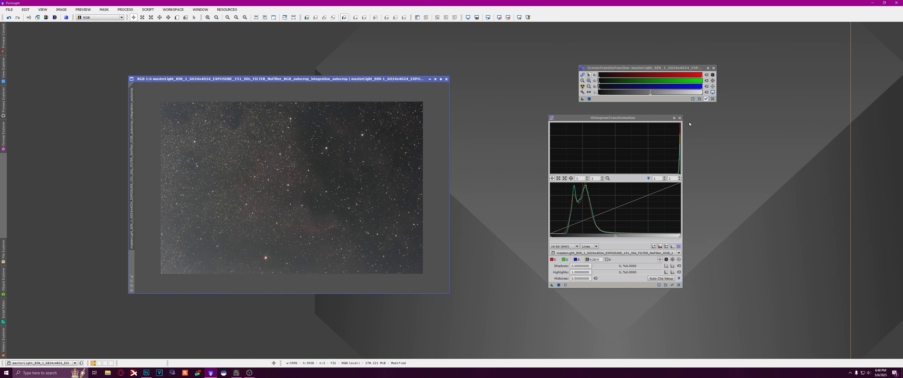
Step: Close the HistogramTransformation and ScreenTransferFunction windows and reposition the stretched image
left_click(679, 118)
left_click(713, 68)
left_click_drag(291, 79, 310, 74)
Step: Save the stretched image as a TIFF file named 1 in the north america processing folder
left_click(9, 10)
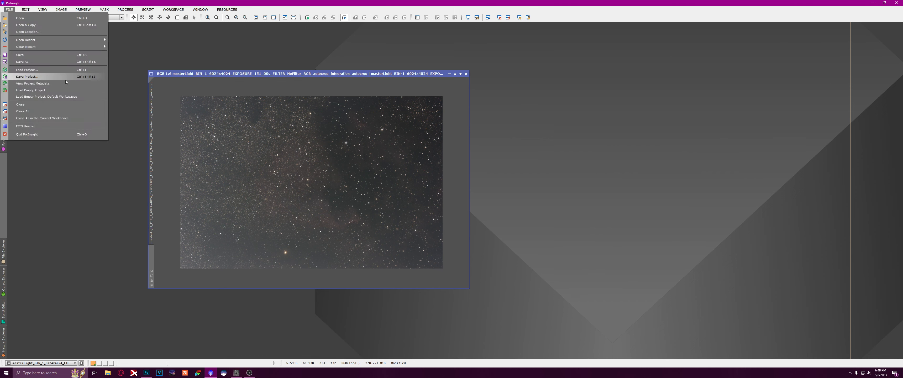
left_click(21, 64)
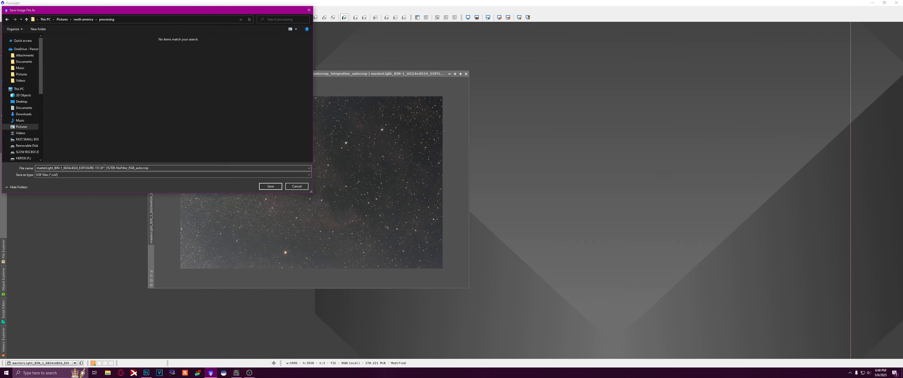
type("1")
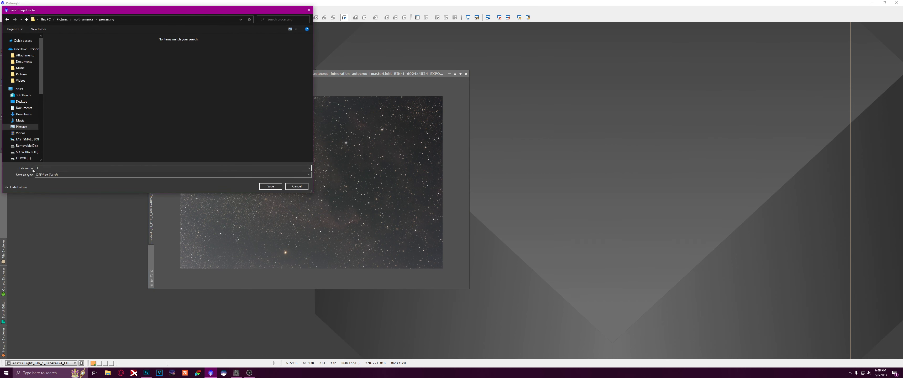
left_click(49, 175)
left_click(52, 215)
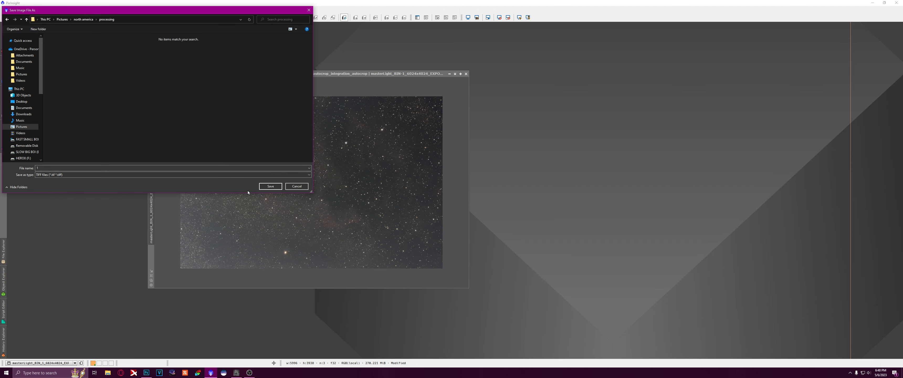
left_click(270, 186)
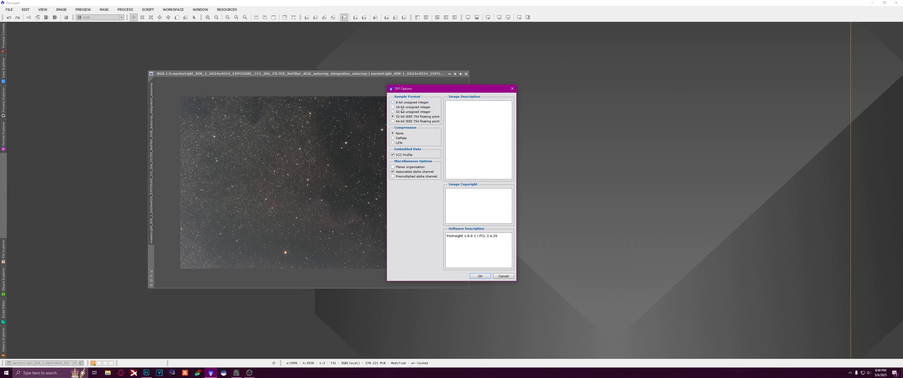
left_click(480, 275)
Step: Switch to Photoshop and open 1.tif from the north america processing folder
left_click(146, 373)
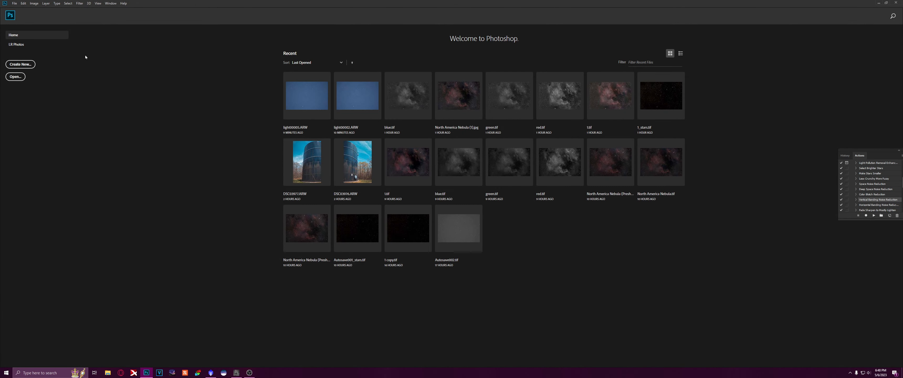
left_click(14, 3)
left_click(21, 15)
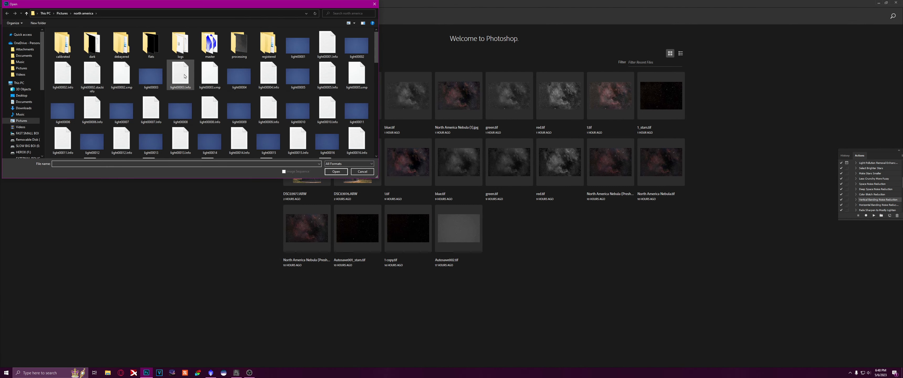
double_click(240, 50)
double_click(63, 44)
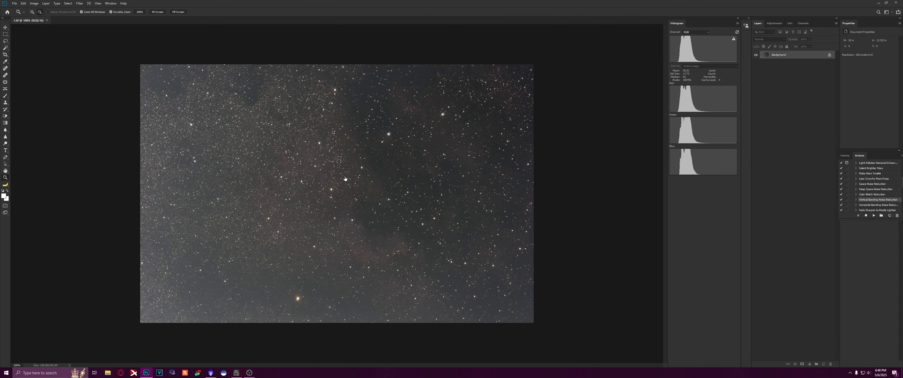
Step: Unlock the background layer and select the image's outer border by lassoing the large central area and inverting the selection
left_click(6, 45)
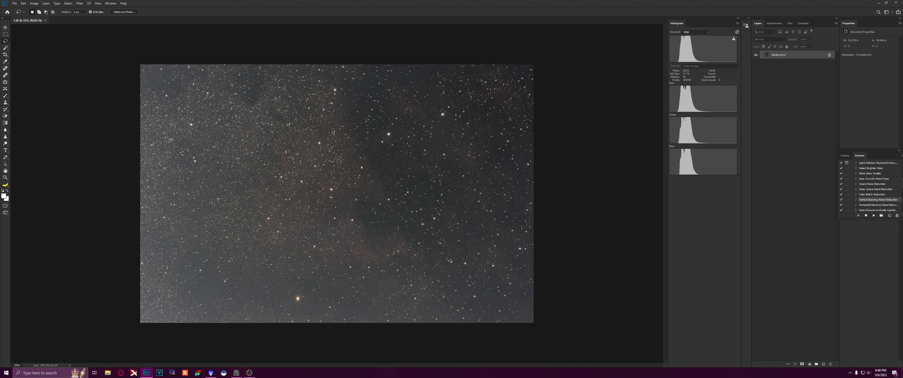
left_click(829, 54)
mouse_move(166, 123)
left_mouse_down()
mouse_move(181, 97)
mouse_move(236, 74)
mouse_move(305, 63)
mouse_move(389, 70)
mouse_move(168, 116)
left_mouse_up()
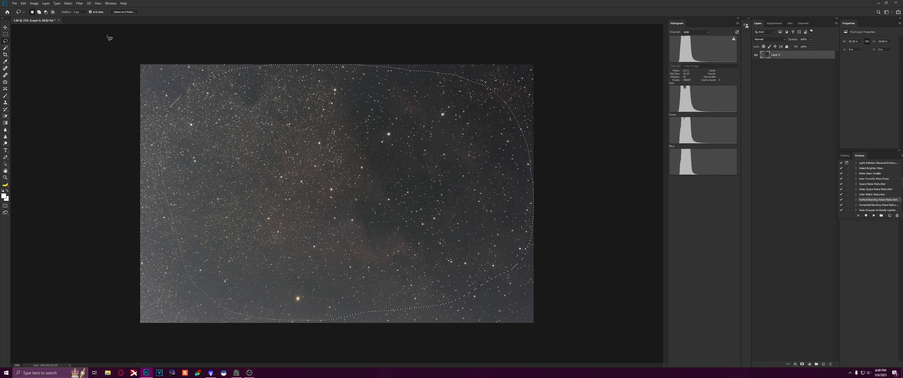
left_click(68, 3)
left_click(84, 24)
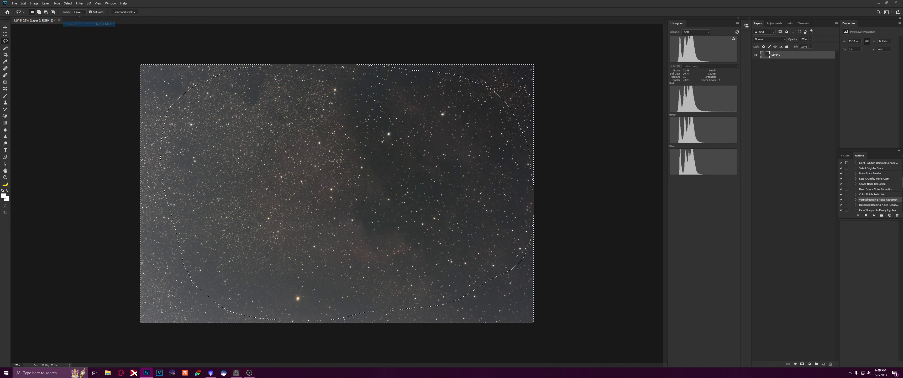
Step: Run GradientXTerminator on the selection with Medium detail, Medium aggressiveness and balanced background color, and deselect the area
left_click(79, 3)
mouse_move(105, 121)
left_click(148, 121)
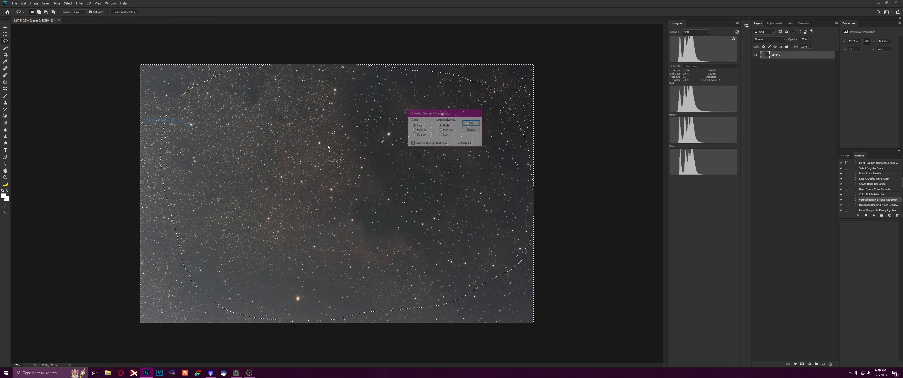
left_click_drag(431, 114, 469, 108)
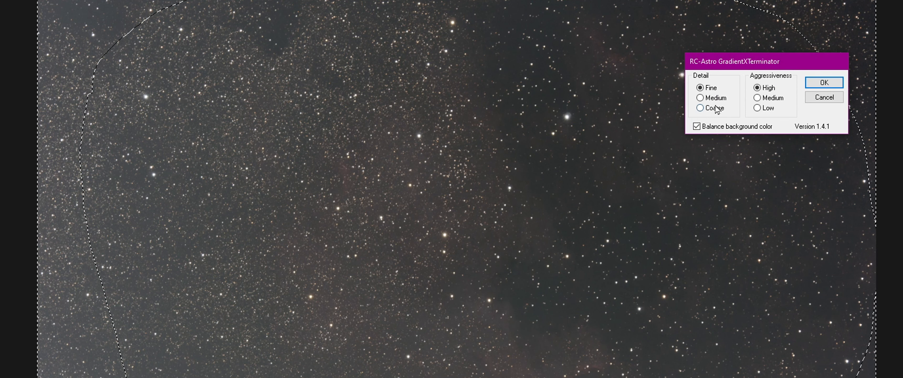
left_click(712, 98)
left_click(774, 99)
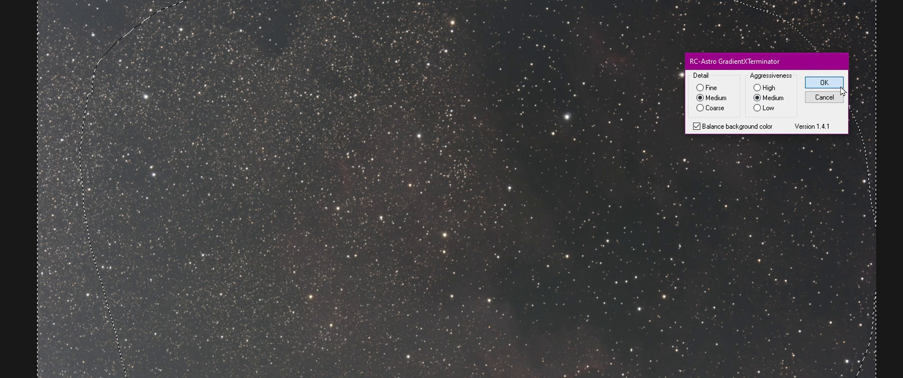
left_click(806, 81)
key("ctrl+d")
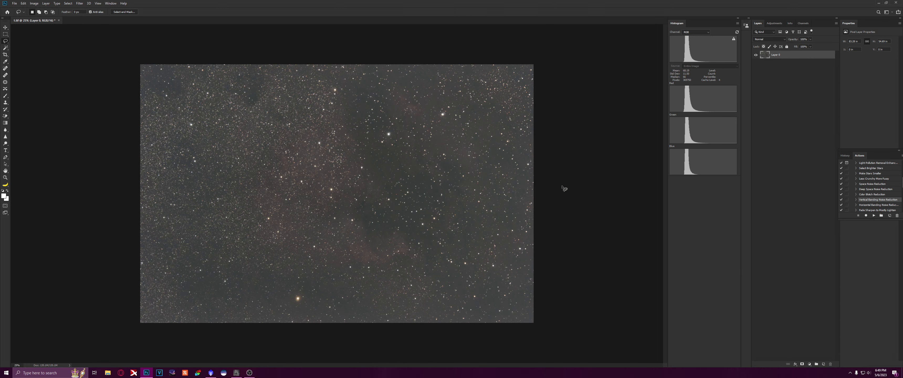
Step: Darken the sky background with Levels by raising the black input point close to the start of the histogram peak
key("ctrl+l")
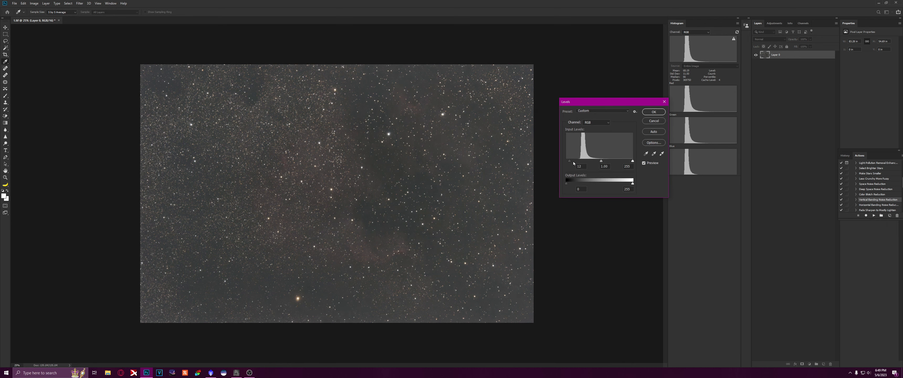
left_click_drag(573, 161, 577, 162)
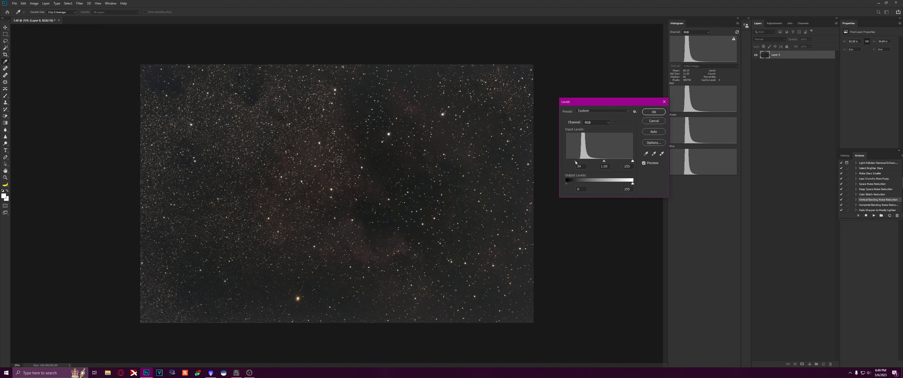
key("Return")
Step: Crop a thin strip off all four edges of the image, keeping its original aspect ratio
left_click(5, 56)
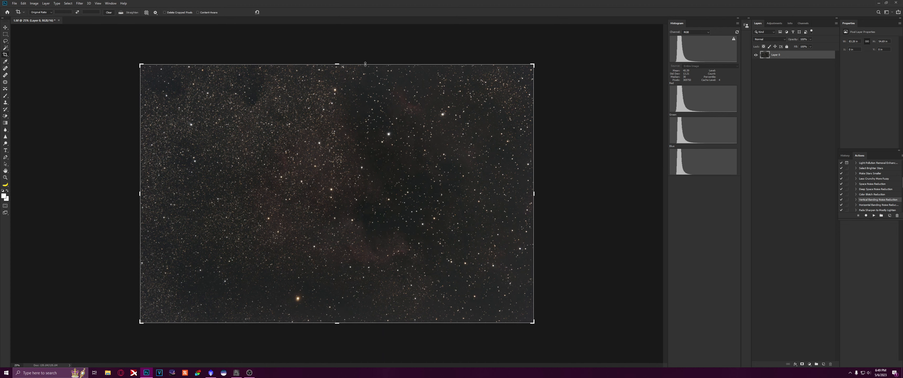
left_click_drag(335, 64, 336, 66)
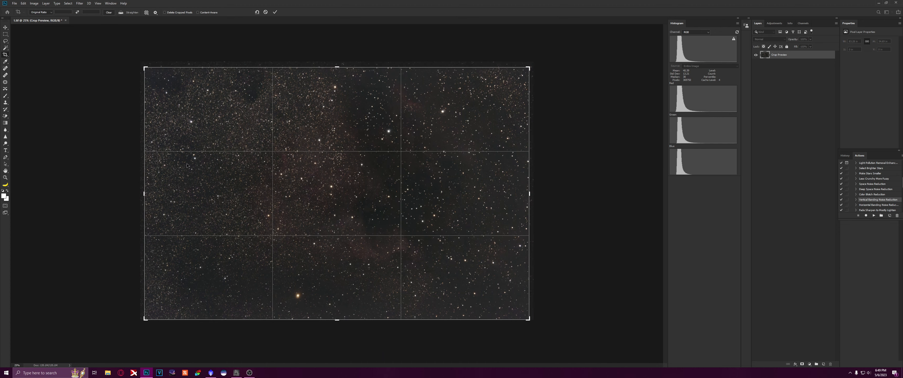
left_click_drag(145, 193, 147, 193)
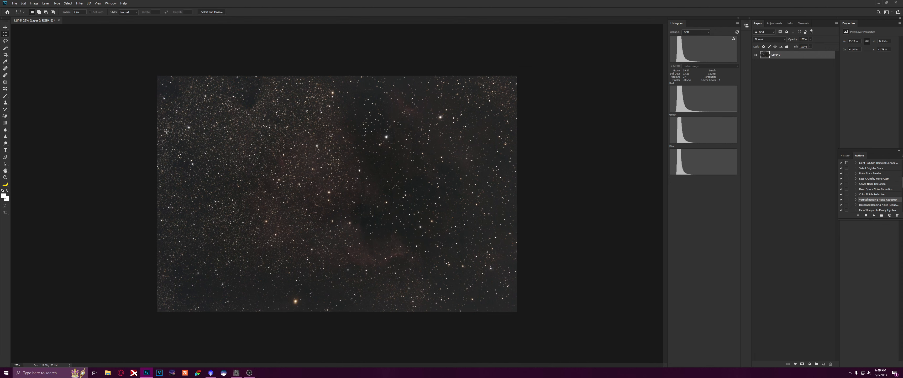
Step: Save the cropped image as TIFF file 1 in the processing folder, replacing the existing file
left_click(14, 4)
left_click(24, 62)
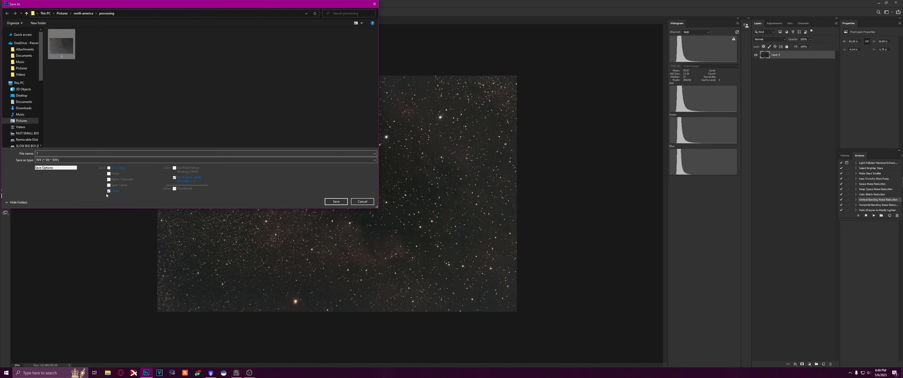
left_click(336, 201)
left_click(447, 104)
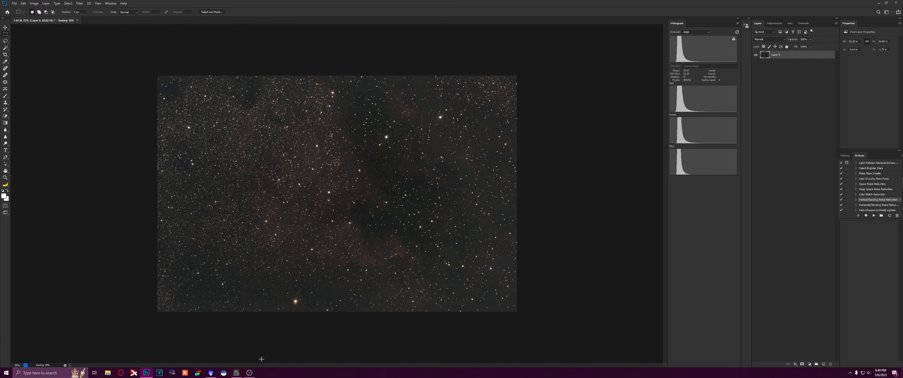
Step: Switch to PixInsight and close the stacked master light image without saving it
left_click(211, 373)
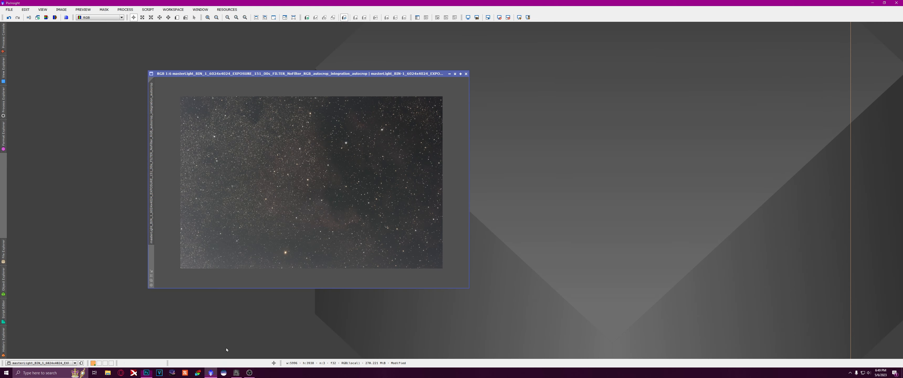
left_click(466, 74)
left_click(440, 200)
Step: Open 1.tif from the north america processing folder and move its window away from the workspace corner
left_click(9, 9)
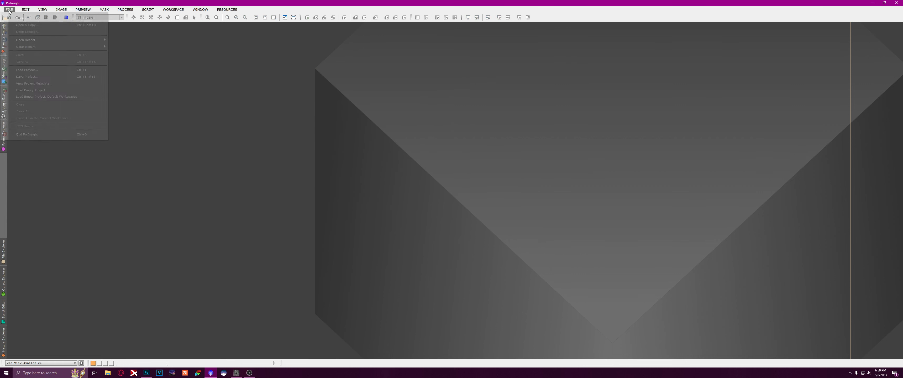
left_click(21, 14)
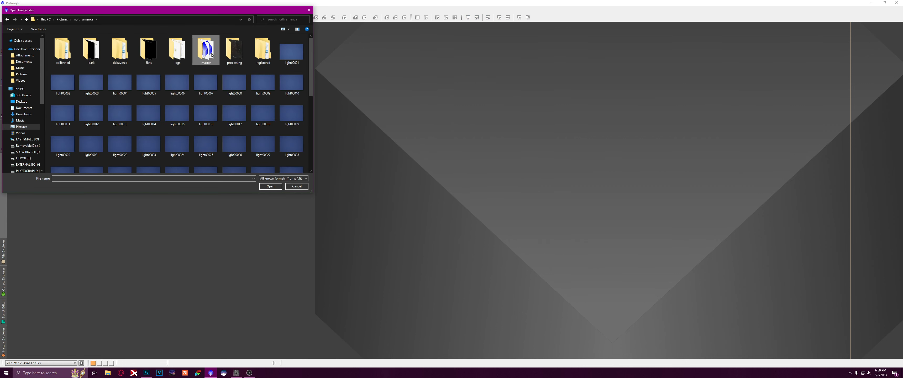
double_click(240, 55)
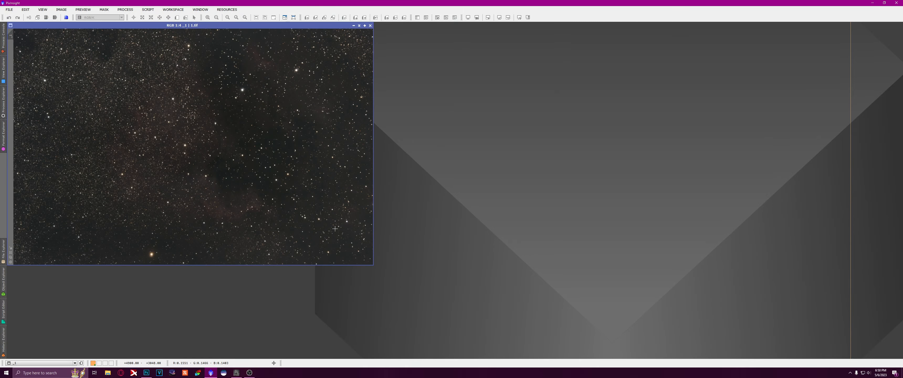
left_click_drag(252, 27, 378, 69)
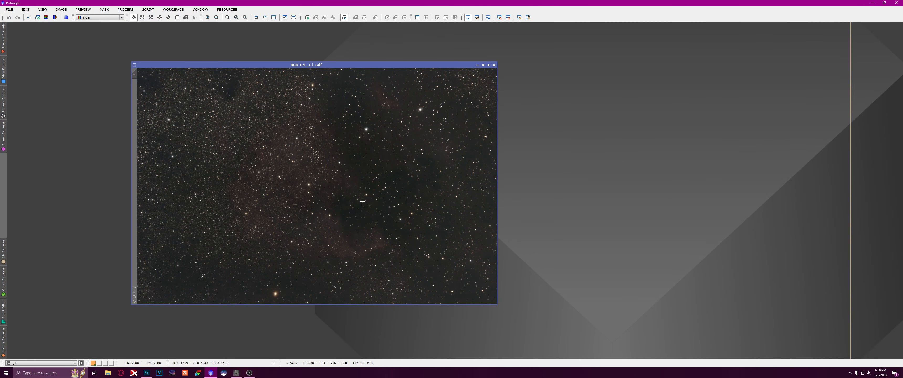
left_click_drag(247, 65, 235, 65)
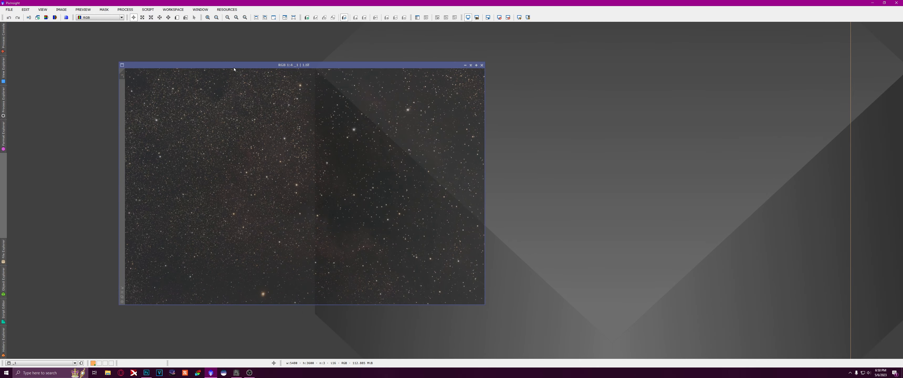
Step: Run StarXTerminator on the image with Generate Star Image and Large Overlap enabled, and arrange the stars and starless images side by side
left_click(125, 9)
mouse_move(143, 19)
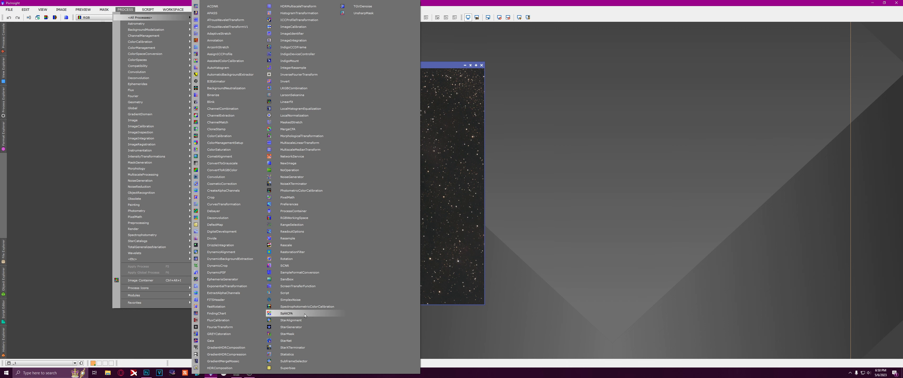
left_click(293, 347)
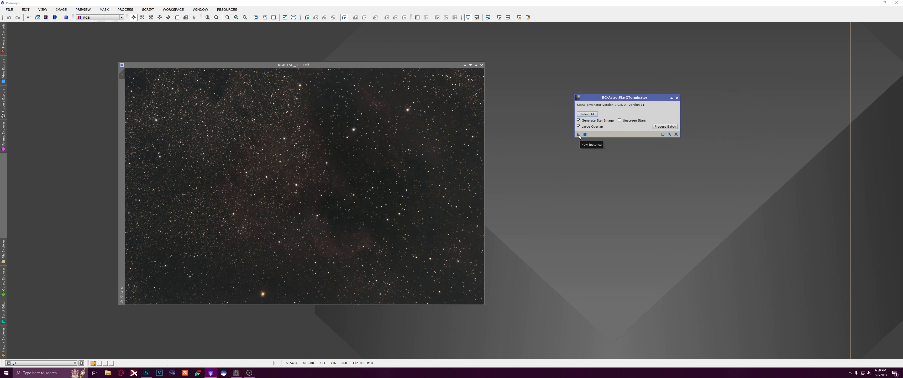
left_click_drag(578, 134, 416, 163)
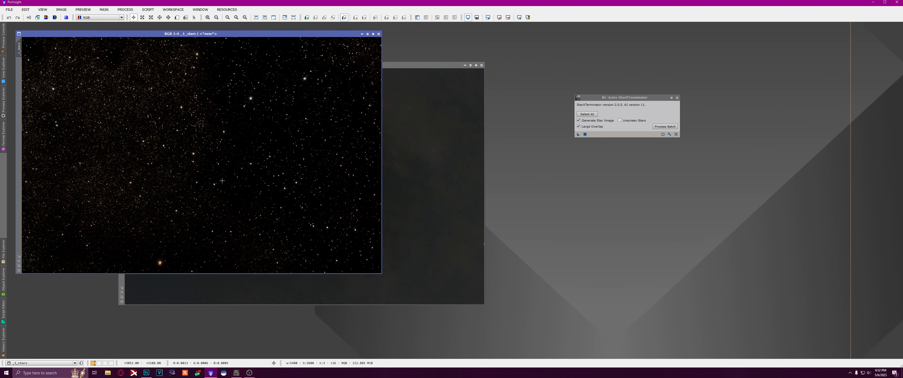
left_click_drag(285, 35, 291, 46)
left_click_drag(420, 65, 701, 45)
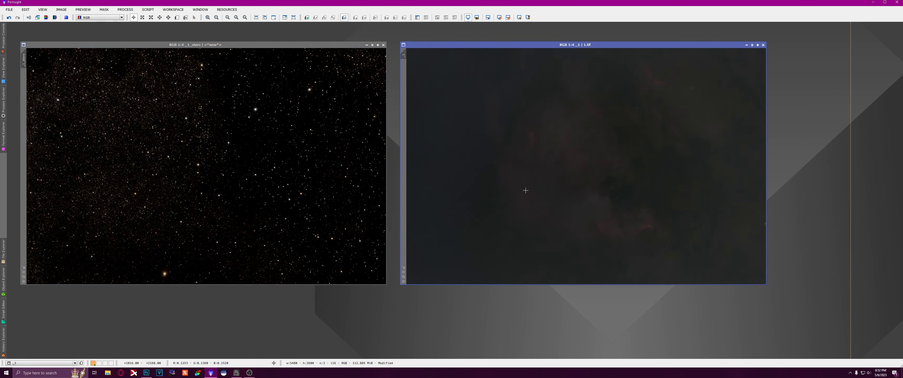
Step: Save the starless image as a 16-bit uncompressed TIFF, overwriting 1.tif in the processing folder
left_click(9, 9)
left_click(23, 61)
left_click(272, 183)
left_click(440, 196)
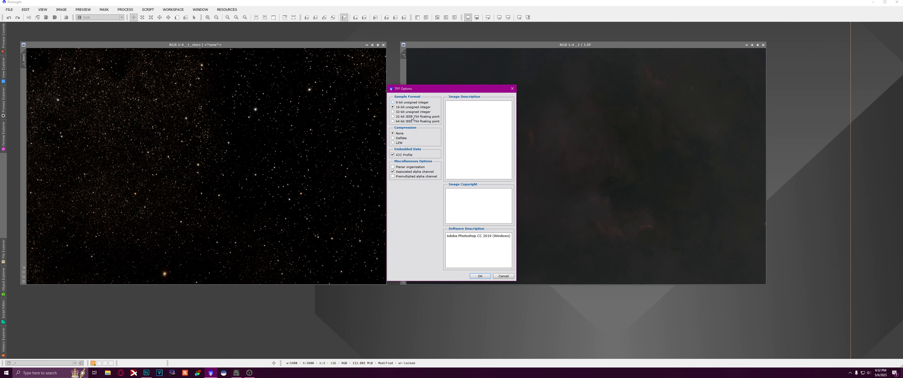
left_click(480, 276)
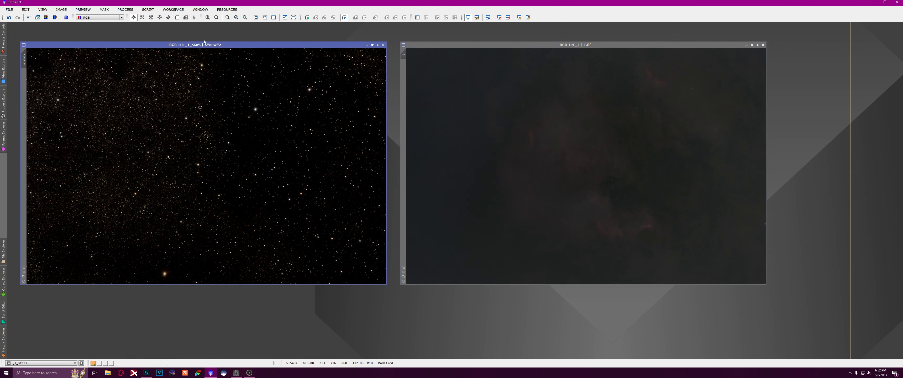
Step: Save the stars image as _1_stars, a 16-bit uncompressed TIFF in the processing folder
left_click(9, 10)
left_click(24, 61)
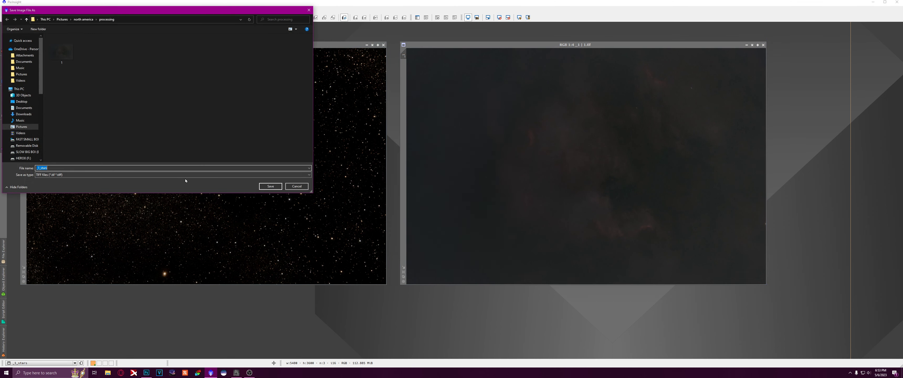
left_click(279, 188)
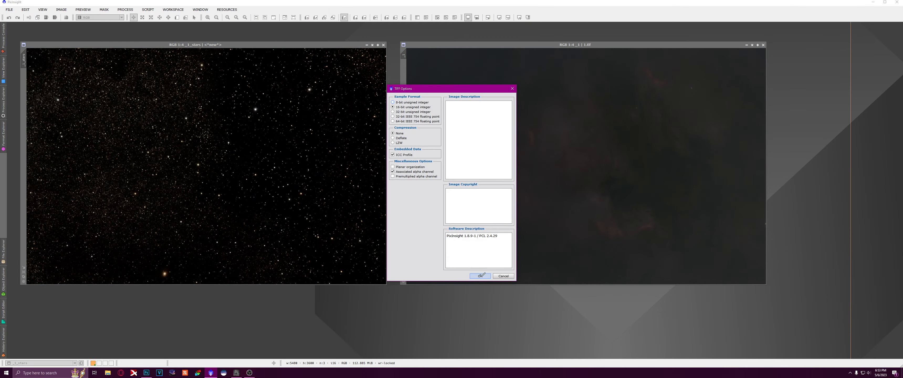
left_click(480, 276)
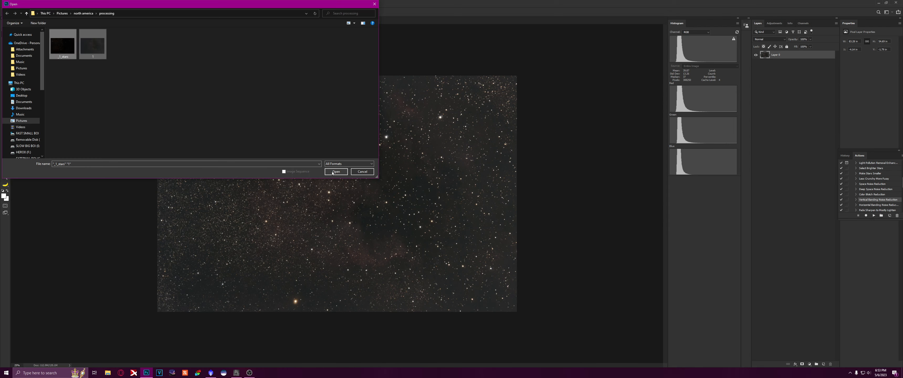
Step: Open _1_stars and the starless 1.tif in Photoshop and close the earlier cropped document
left_click(335, 171)
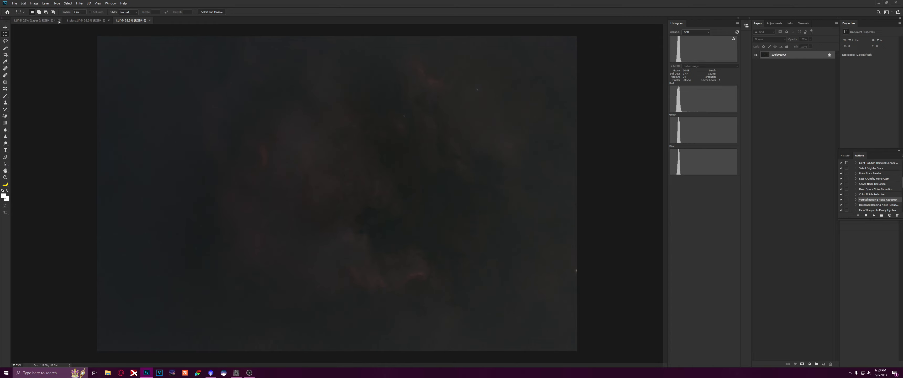
left_click(59, 20)
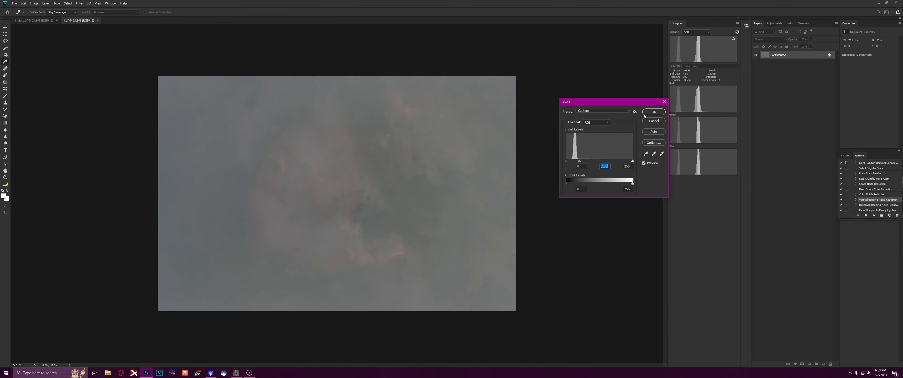
Step: Apply the Levels midtone brightening to the starless image and raise its black input point to about 78 in a second Levels adjustment
left_click(645, 114)
key("ctrl+l")
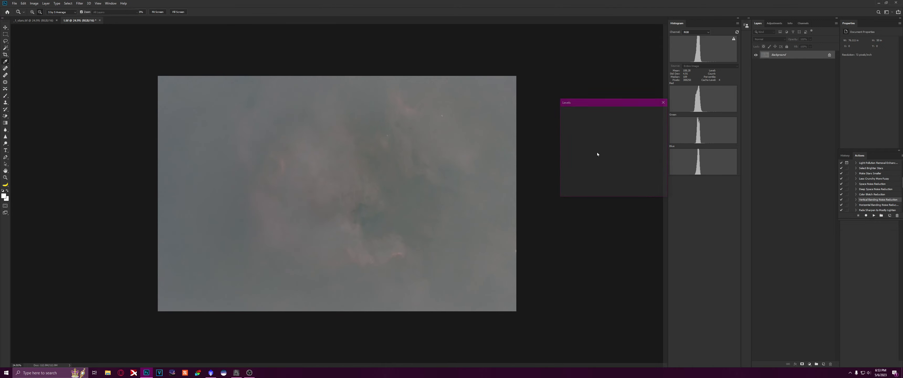
left_click_drag(566, 160, 585, 161)
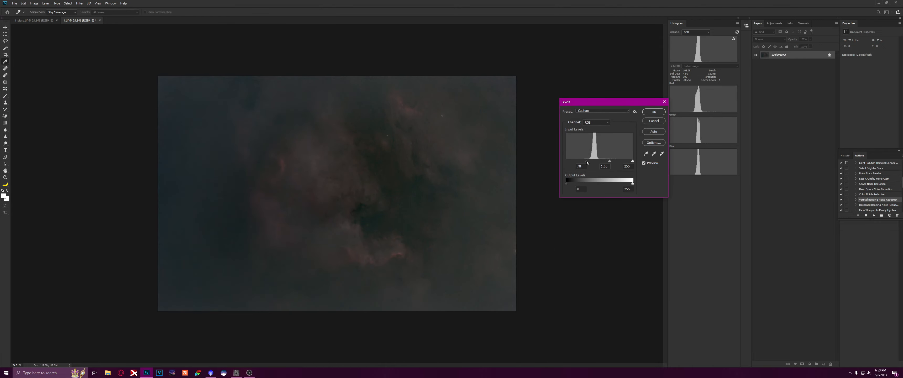
left_click(646, 115)
left_click(5, 40)
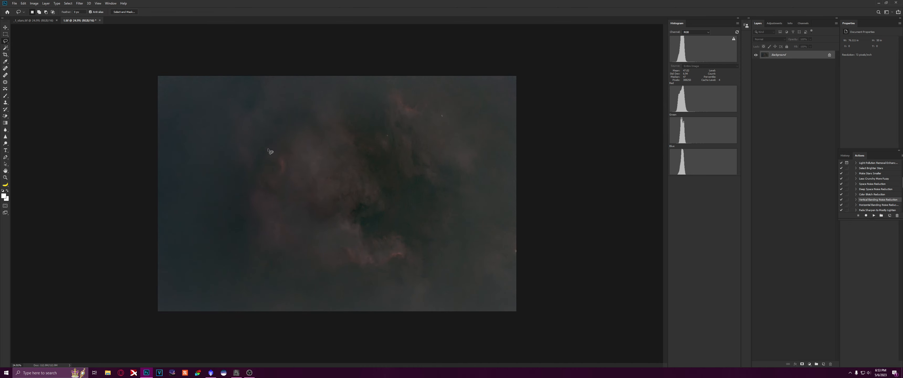
mouse_move(209, 163)
left_mouse_down()
mouse_move(213, 122)
mouse_move(250, 71)
mouse_move(327, 61)
mouse_move(477, 92)
left_mouse_up()
left_click_drag(501, 115, 500, 116)
key("ctrl+d")
Step: Select the starless image's left edge and lower-right corner by lassoing the rest of the frame and inverting the selection
mouse_move(218, 106)
left_mouse_down()
mouse_move(459, 52)
mouse_move(494, 59)
mouse_move(533, 95)
mouse_move(534, 248)
mouse_move(522, 283)
mouse_move(496, 312)
mouse_move(405, 326)
mouse_move(296, 315)
mouse_move(229, 293)
mouse_move(204, 170)
left_mouse_up()
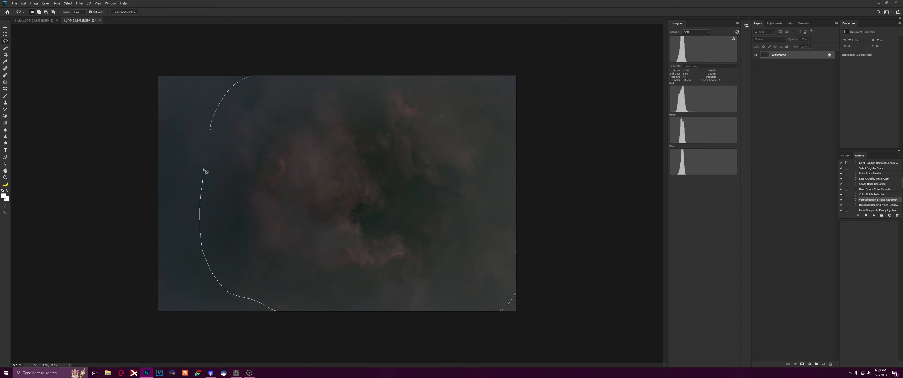
left_click_drag(219, 127, 217, 126)
left_click(67, 4)
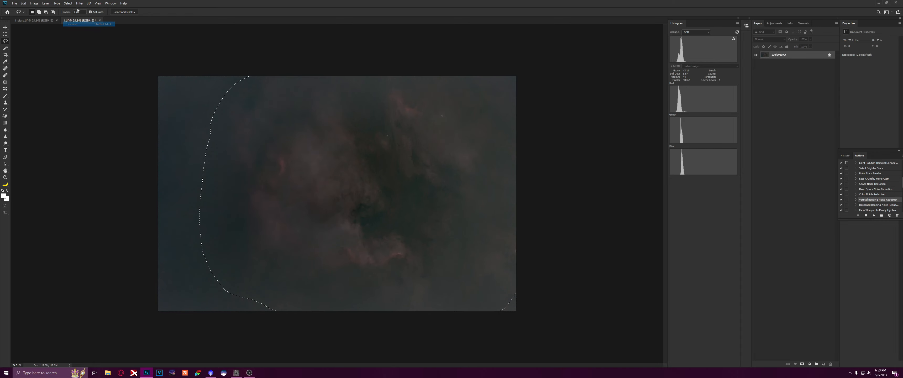
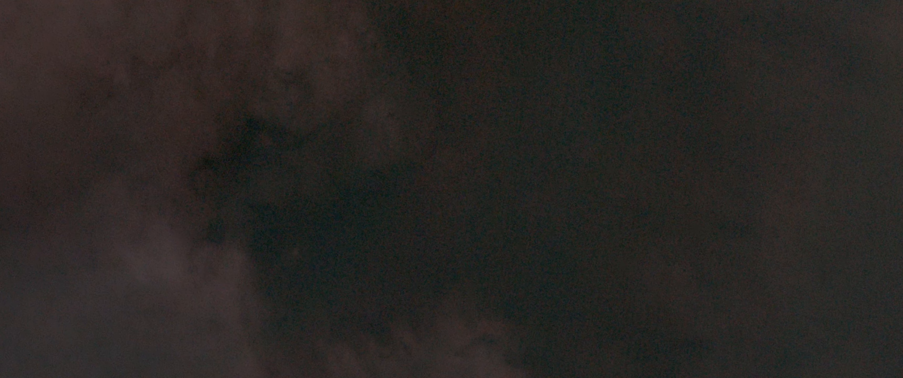
left_click_drag(703, 110, 721, 113)
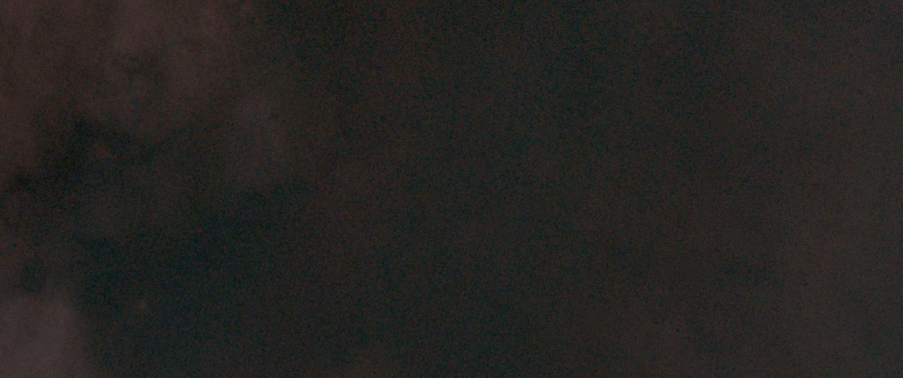
left_click_drag(631, 44, 572, 55)
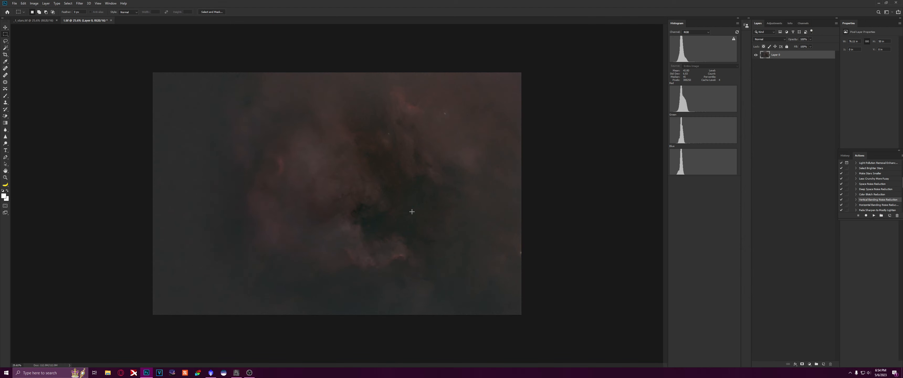
Step: Brighten the starless nebula with Curves by strongly lifting the RGB curve around input 51
key("ctrl+l")
key("Escape")
key("ctrl+m")
left_click_drag(614, 195, 614, 180)
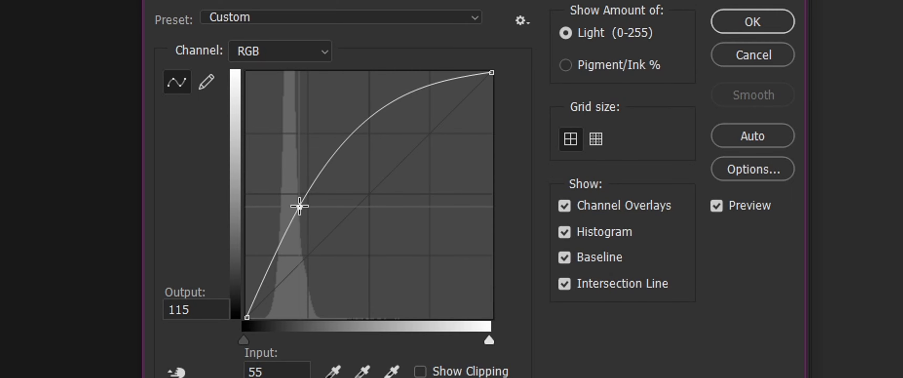
left_click_drag(299, 207, 296, 200)
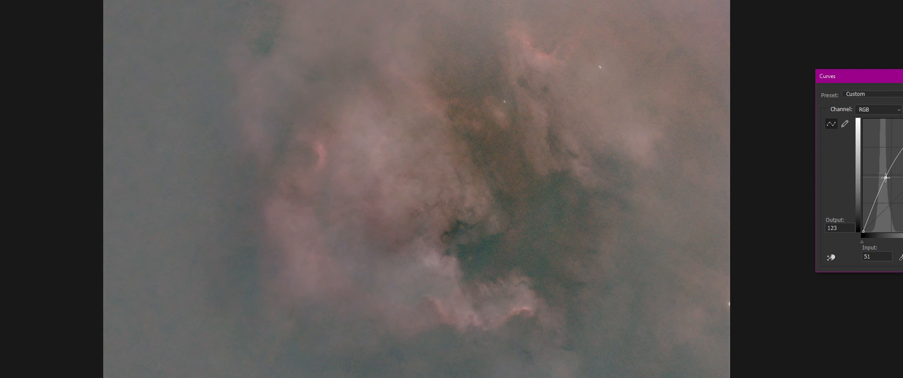
left_click_drag(885, 178, 886, 181)
key("Return")
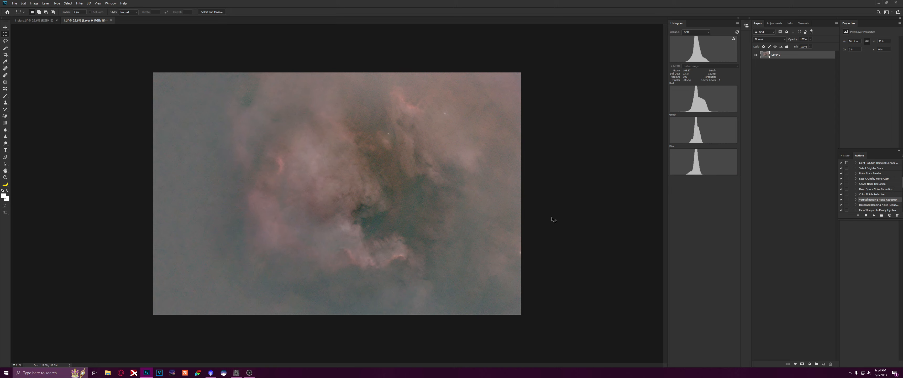
Step: Deepen the starless nebula's contrast with Levels by raising the black input point to about 58
key("ctrl+l")
left_click_drag(566, 161, 581, 161)
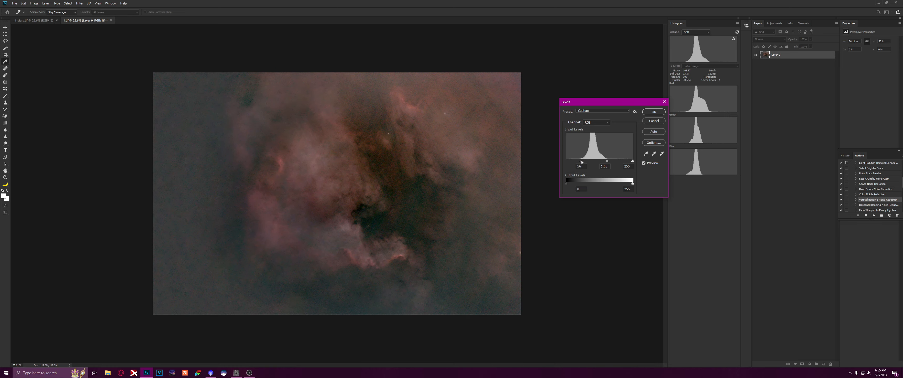
key("Return")
key("m")
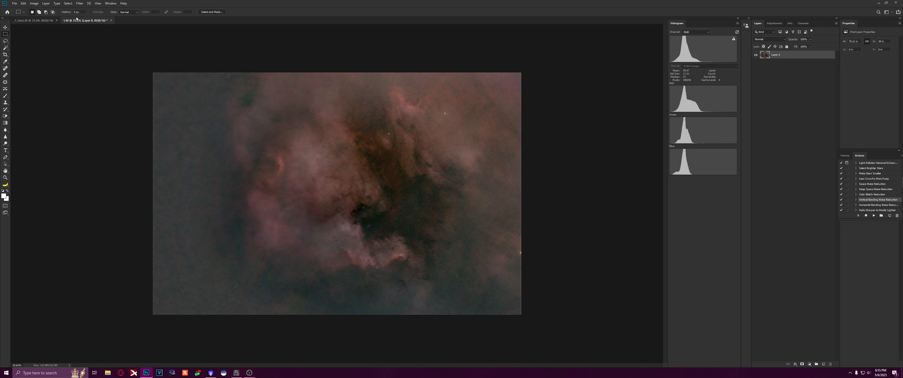
Step: Darken the starless image's left side in Camera Raw by painting a brush mask there with lowered Blacks
key("l")
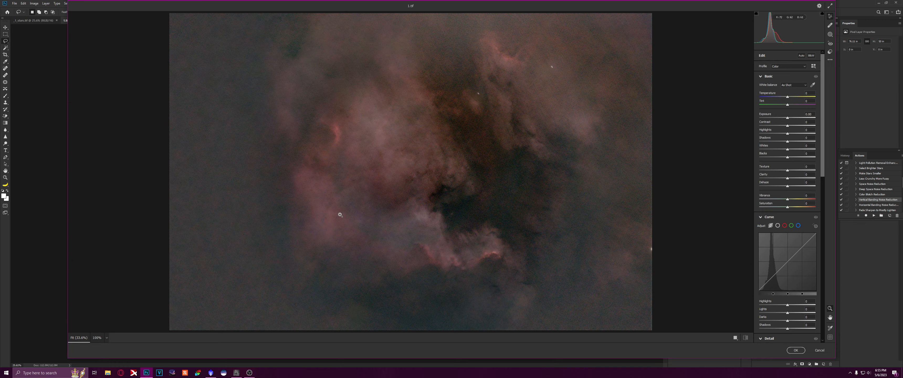
left_click_drag(250, 209, 375, 225)
scroll(772, 280, "down", 3)
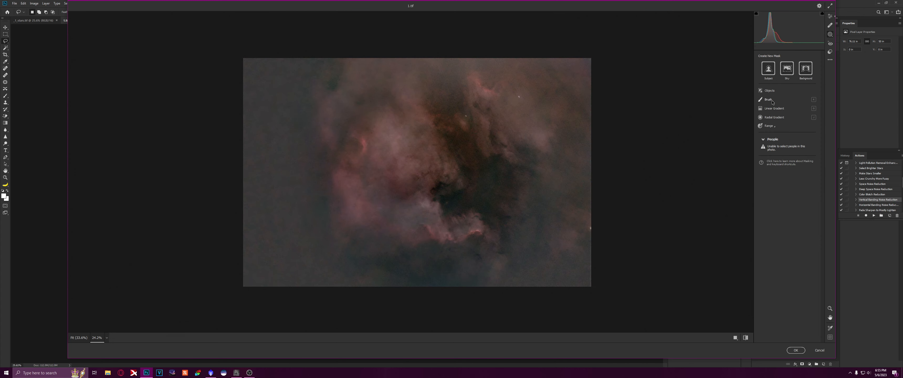
left_click(766, 100)
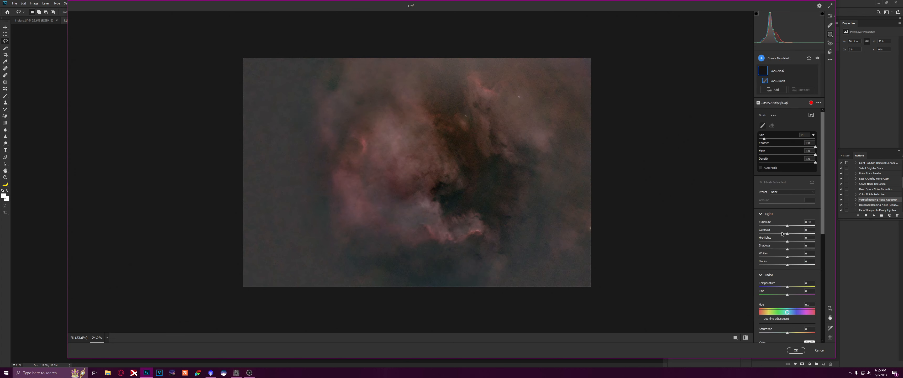
left_click(773, 265)
key("]")
mouse_move(264, 139)
left_mouse_down()
mouse_move(275, 104)
mouse_move(251, 130)
mouse_move(272, 72)
mouse_move(302, 49)
mouse_move(257, 63)
mouse_move(286, 55)
mouse_move(292, 265)
left_mouse_up()
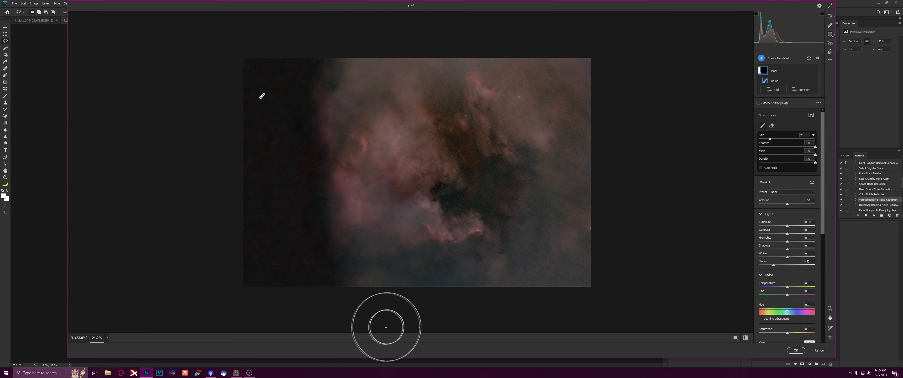
left_click(788, 265)
left_click_drag(787, 266, 780, 268)
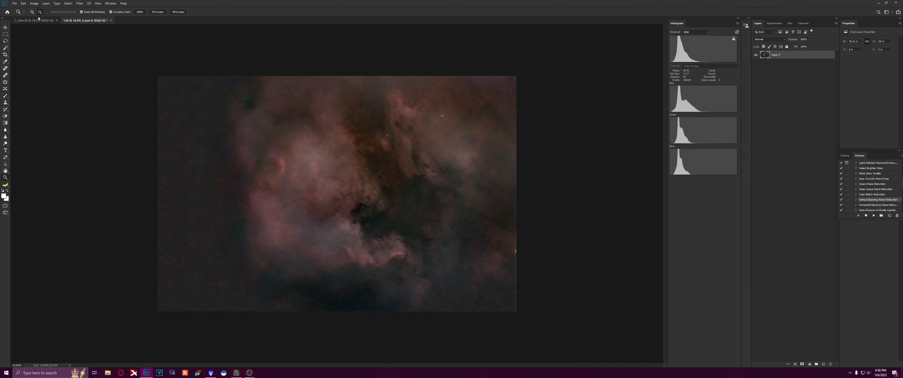
Step: Copy the stars image onto a new layer above the starless nebula and blend it with Linear Dodge (Add)
left_click(39, 19)
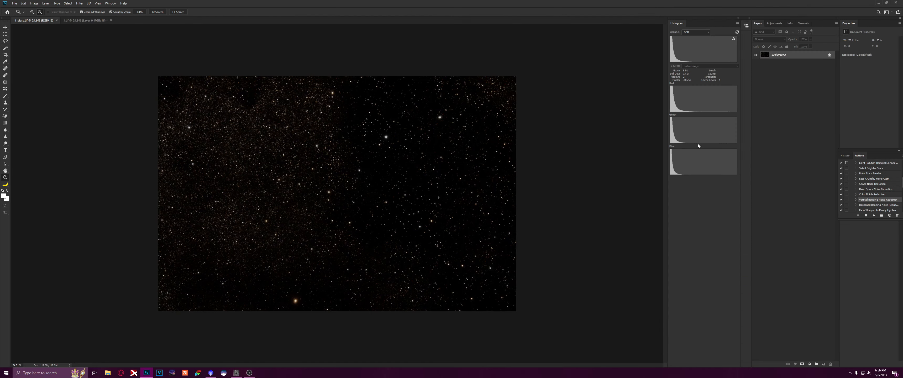
key("ctrl+Tab")
key("ctrl+v")
left_click(769, 40)
left_click(767, 90)
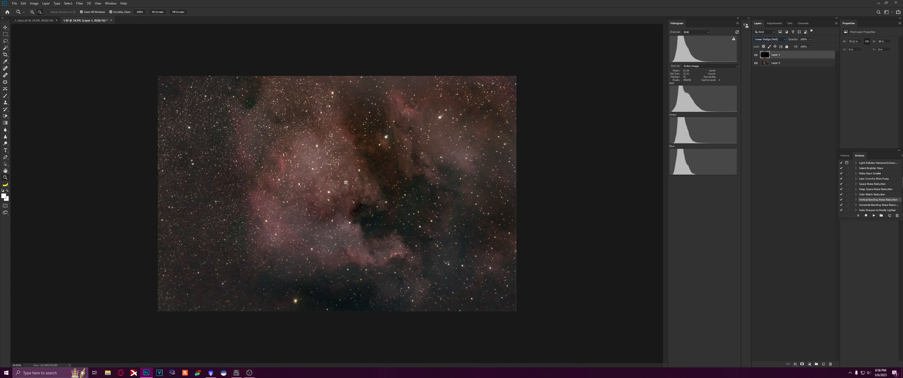
Step: Copy the red channel of the starless nebula layer into a new grayscale document
scroll(339, 192, "down", 1)
left_click(802, 24)
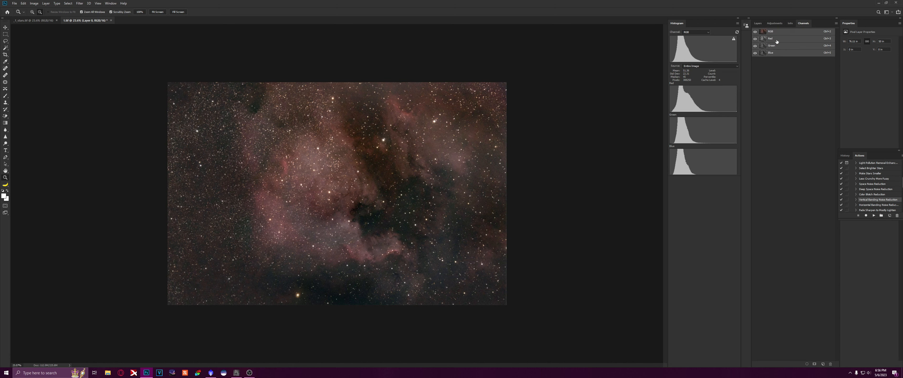
left_click(776, 39)
key("ctrl+a")
left_click(15, 3)
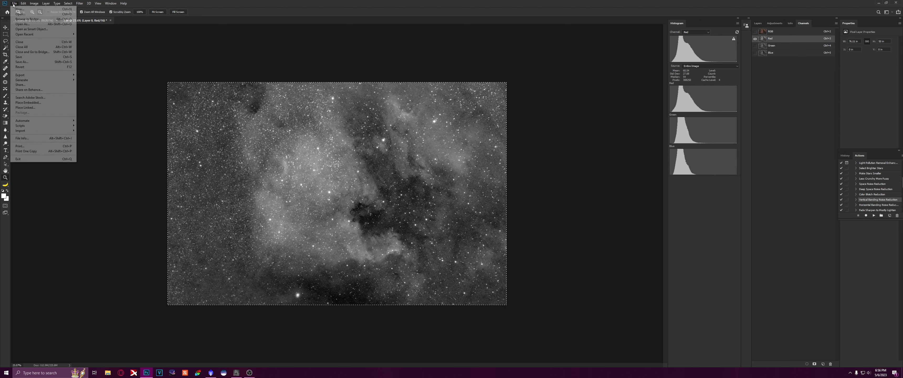
left_click(19, 9)
left_click(374, 162)
left_click(371, 180)
left_click(357, 220)
key("ctrl+v")
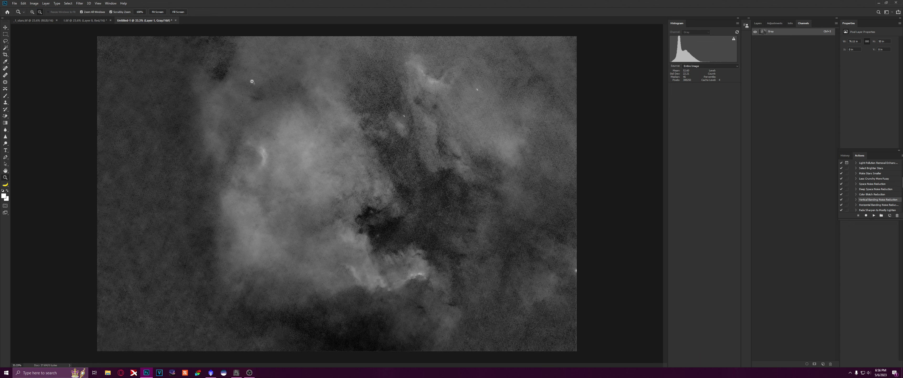
Step: Enhance the nebula structure in the grayscale image with a Camera Raw brush mask set to Clarity +100
left_click(328, 121, "alt")
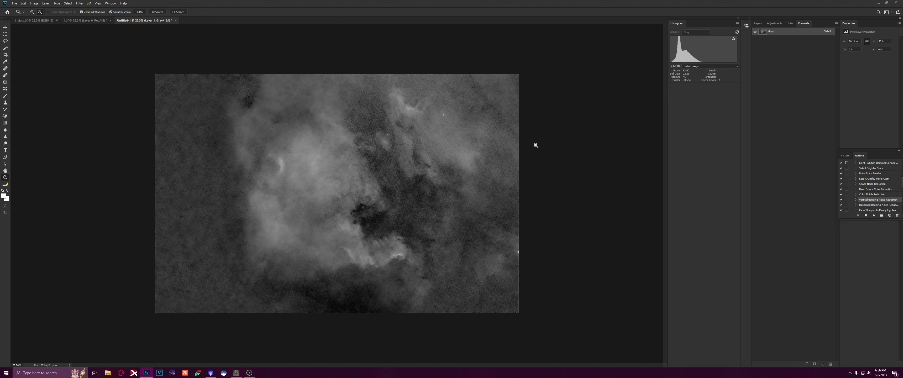
key("ctrl+shift+a")
scroll(791, 287, "down", 10)
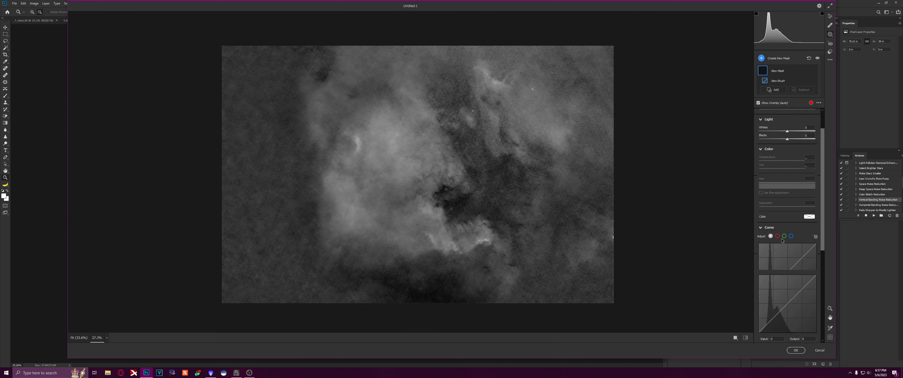
left_click_drag(789, 288, 815, 287)
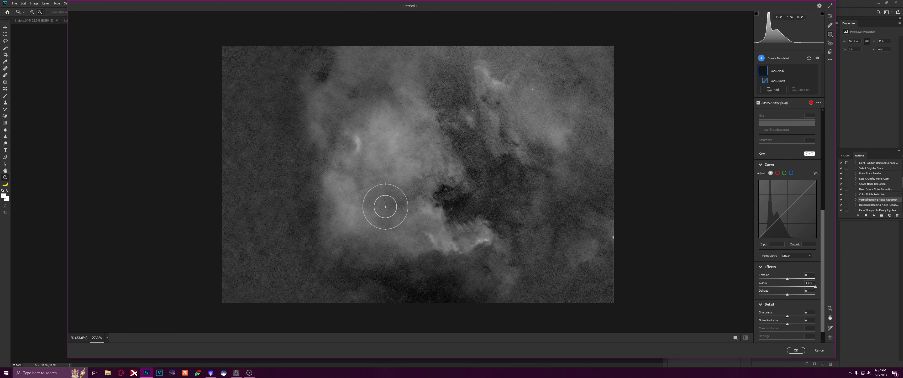
mouse_move(351, 186)
left_mouse_down()
mouse_move(369, 60)
mouse_move(419, 146)
mouse_move(399, 237)
mouse_move(454, 241)
left_mouse_up()
scroll(415, 237, "down", 2)
scroll(491, 183, "down", 2)
left_click_drag(494, 141, 487, 108)
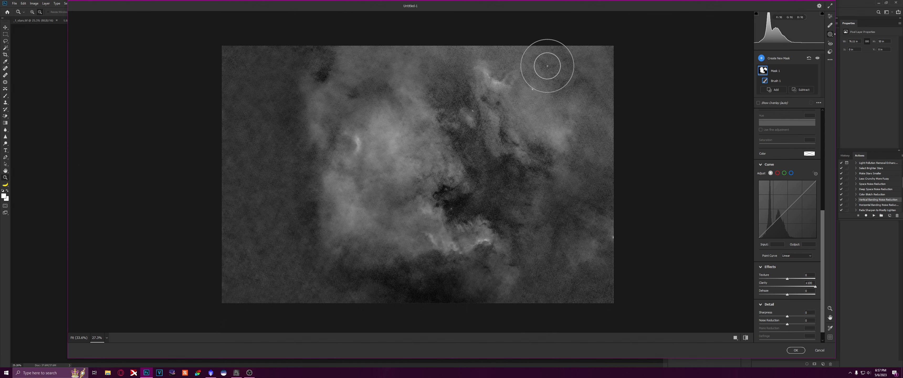
key("Return")
Step: Paste the enhanced grayscale image back into the nebula layer's red channel and restore the RGB composite view
left_click(84, 20)
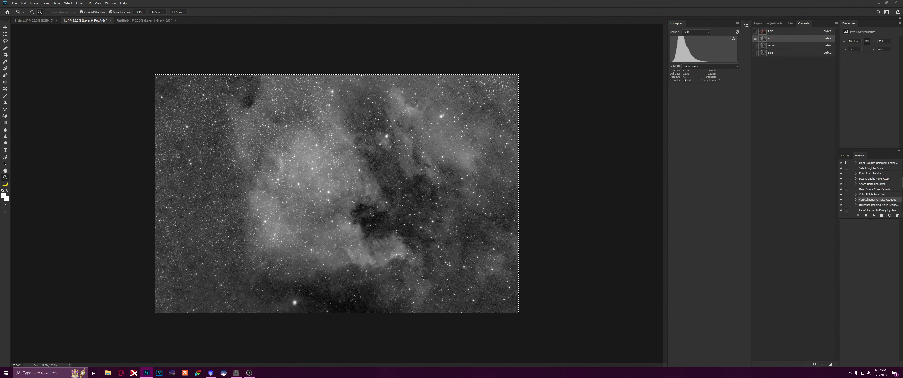
key("ctrl+v")
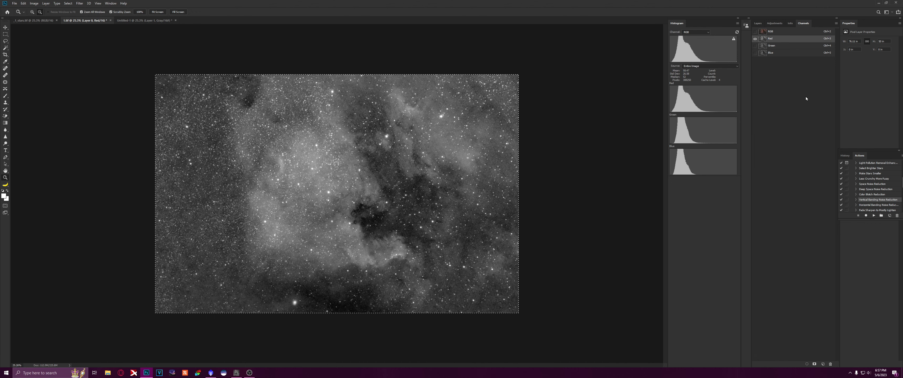
left_click(771, 31)
left_click(314, 206, "alt")
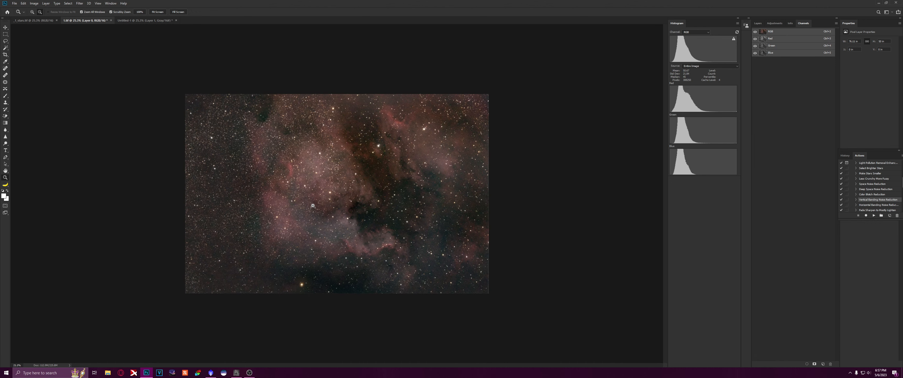
left_click_drag(297, 216, 313, 121)
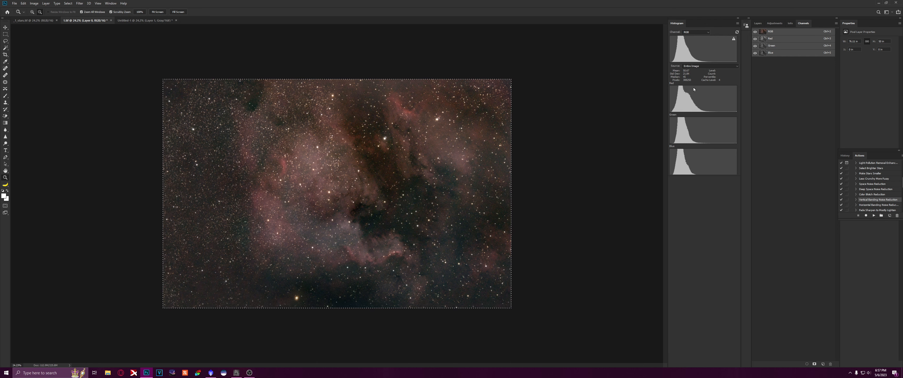
Step: Duplicate the nebula layer and add a layer mask to the copy with the starless grayscale image pasted in
key("F7")
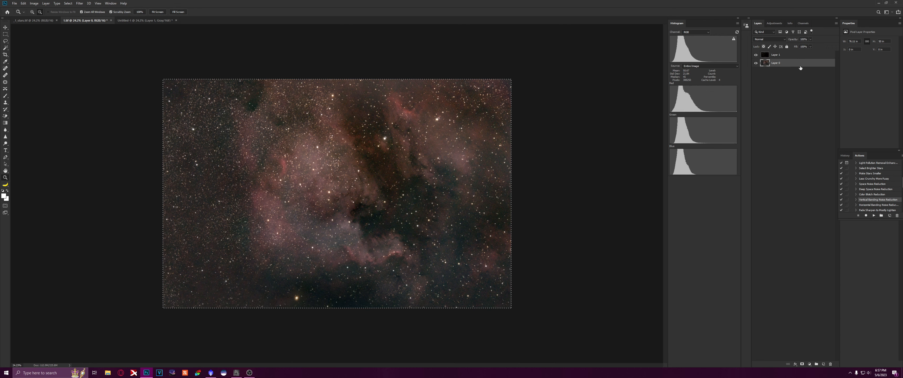
key("ctrl+j")
left_click(802, 364)
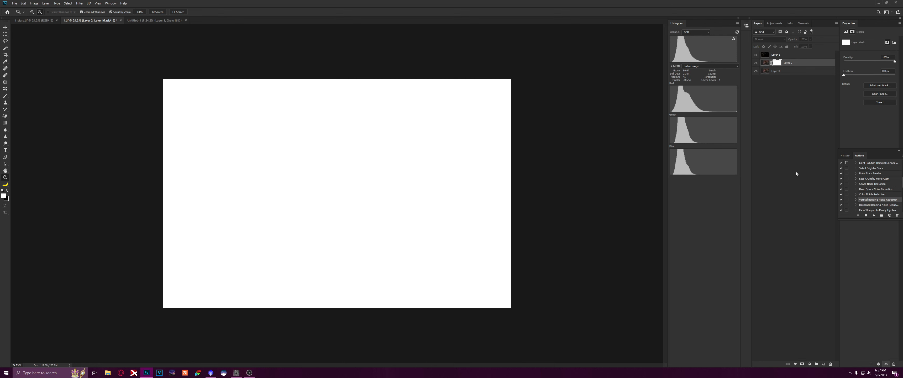
key("ctrl+v")
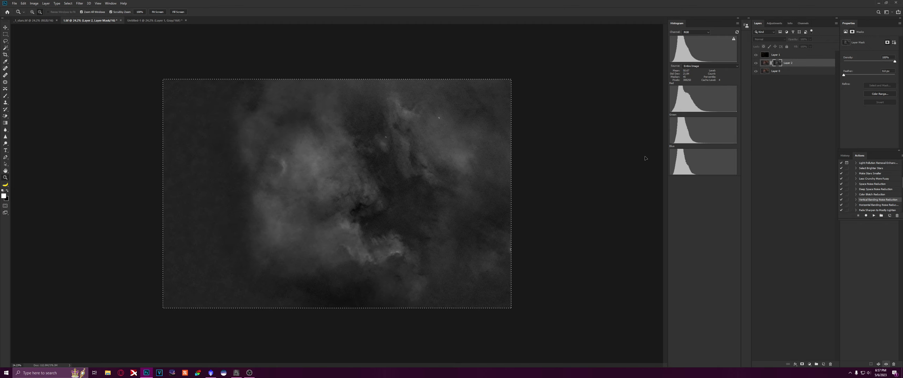
Step: Invert the copied layer's mask and turn it into strong black-and-white contrast by raising the Levels black input point
key("ctrl+i")
key("ctrl+l")
left_click_drag(566, 162, 626, 163)
left_click(647, 112)
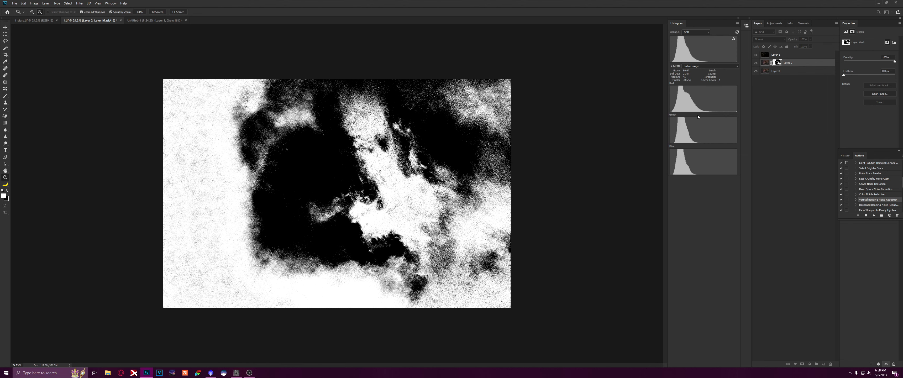
Step: Increase the bottom nebula layer's saturation with Camera Raw and close the grayscale working document
left_click(785, 71)
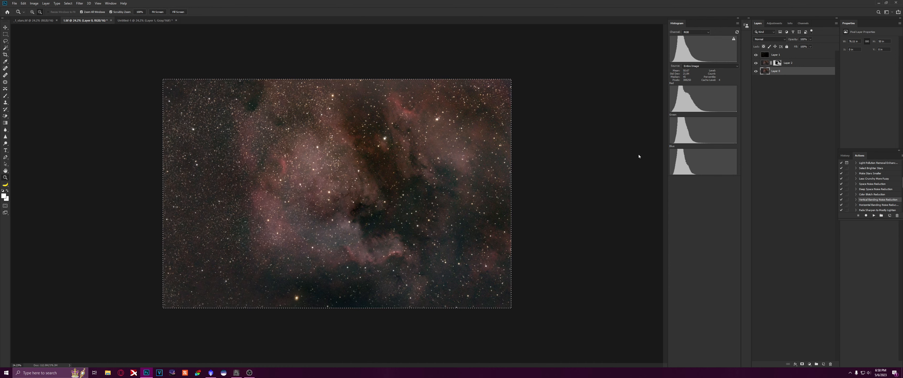
key("ctrl+shift+a")
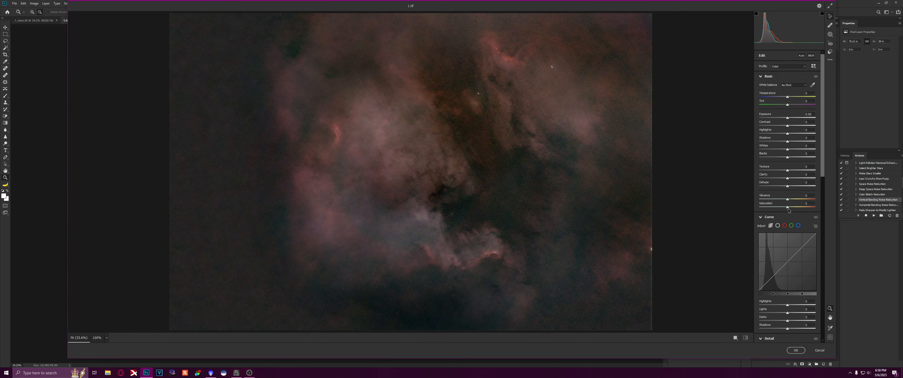
left_click_drag(799, 208, 800, 208)
left_click(793, 350)
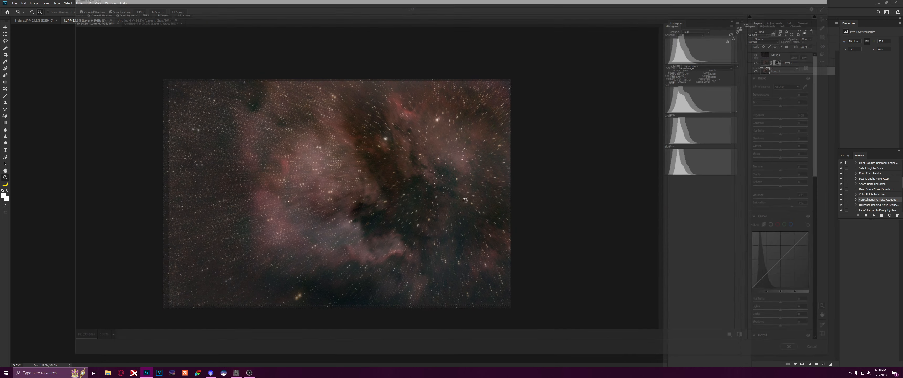
left_click_drag(392, 154, 382, 171)
left_click_drag(481, 177, 368, 177)
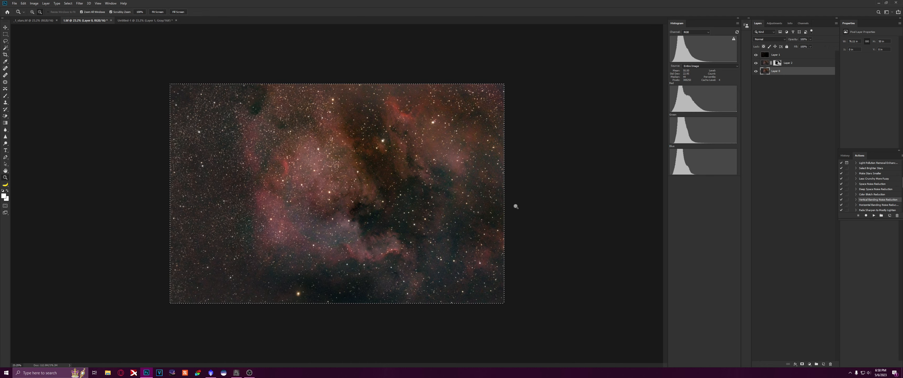
left_click(150, 20)
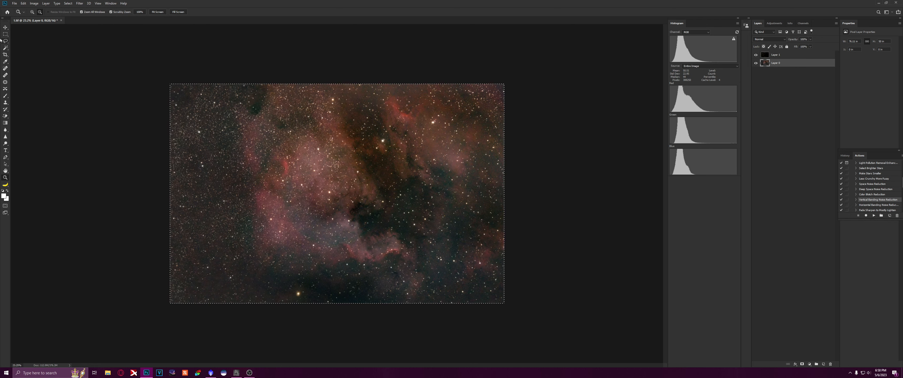
Step: Select the outer background by lassoing the rest of the frame and inverting, and run GradientXTerminator on the nebula layer
left_click(5, 41)
mouse_move(222, 131)
left_mouse_down()
mouse_move(242, 77)
mouse_move(351, 67)
mouse_move(472, 88)
mouse_move(498, 130)
mouse_move(507, 255)
mouse_move(469, 288)
mouse_move(407, 307)
mouse_move(262, 292)
mouse_move(233, 266)
mouse_move(221, 130)
left_mouse_up()
left_click(68, 4)
left_click(76, 25)
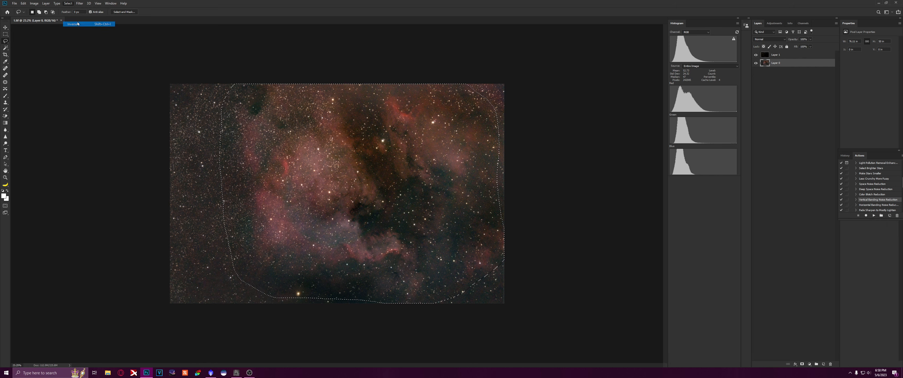
left_click(80, 3)
mouse_move(117, 122)
left_click(162, 121)
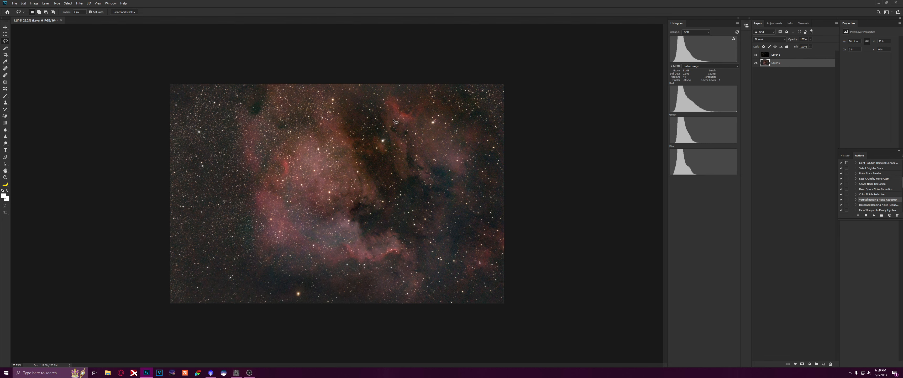
Step: Save the combined image and open 1.tif in PixInsight
left_click(14, 5)
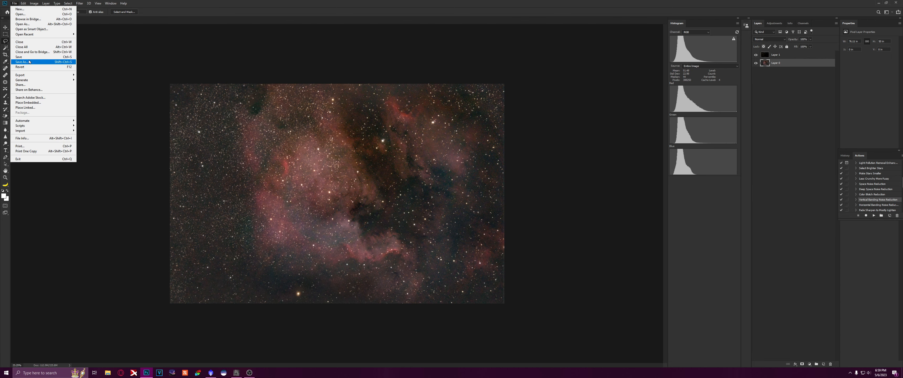
left_click(25, 59)
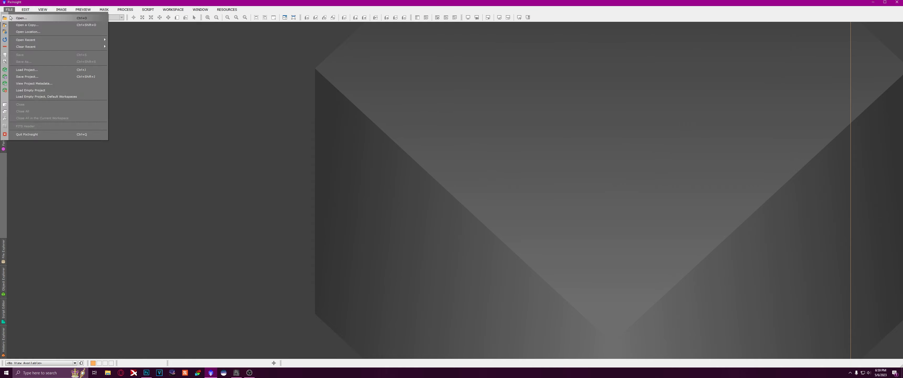
left_click(21, 15)
double_click(89, 55)
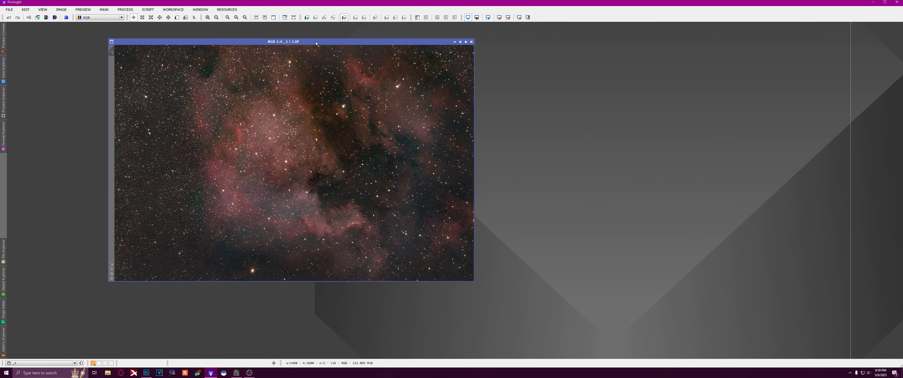
left_click(148, 372)
left_click(79, 3)
mouse_move(105, 120)
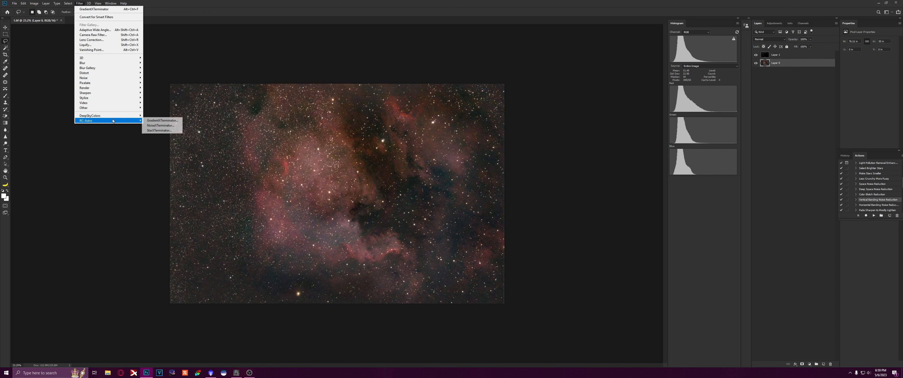
left_click(171, 121)
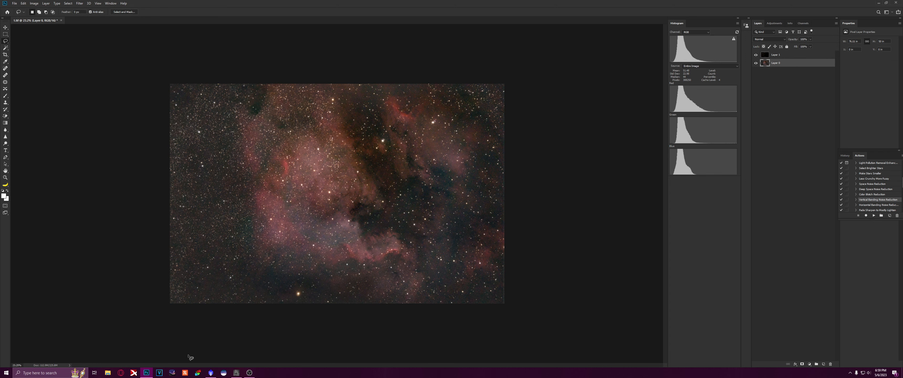
left_click(210, 373)
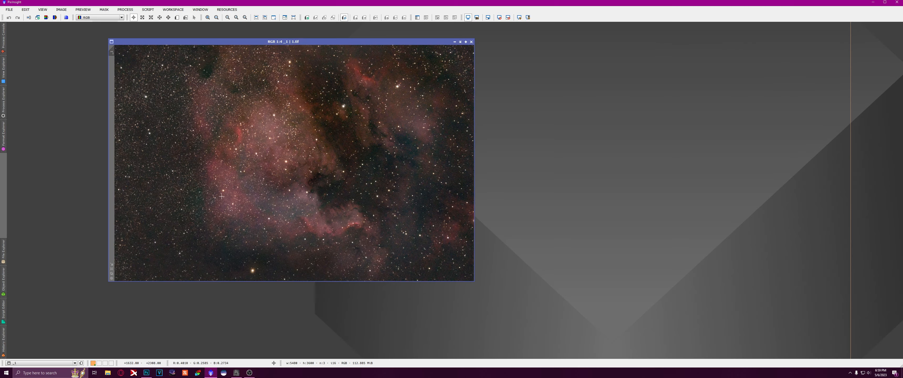
Step: Run NoiseXTerminator on the nebula image with denoise 0.90 and detail 0.15
left_click(125, 9)
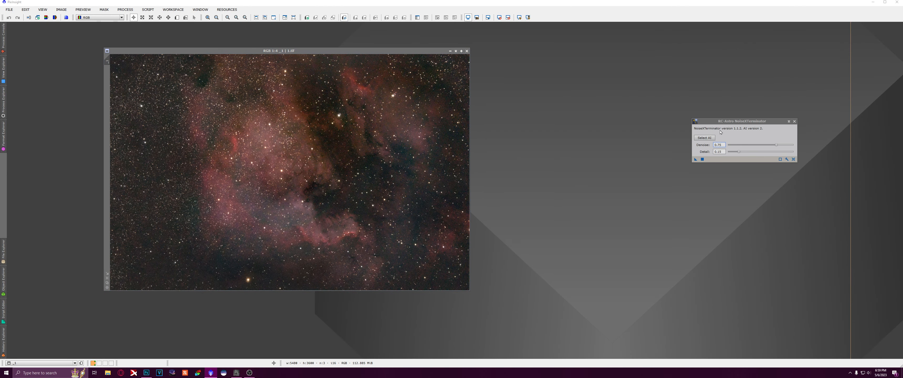
left_click_drag(733, 113, 632, 113)
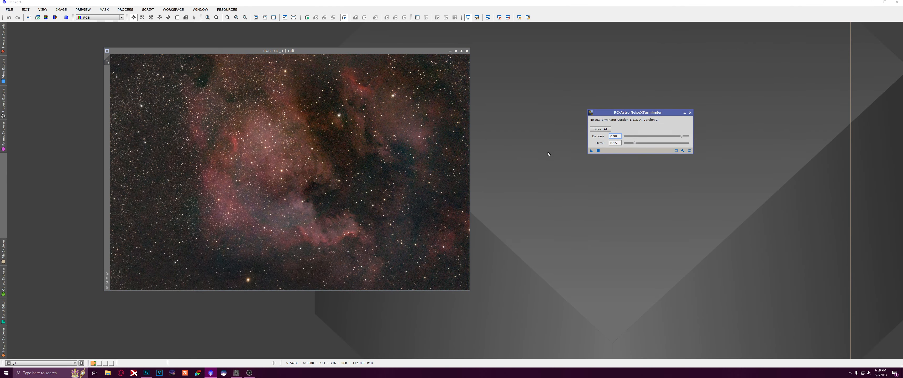
left_click_drag(590, 150, 349, 153)
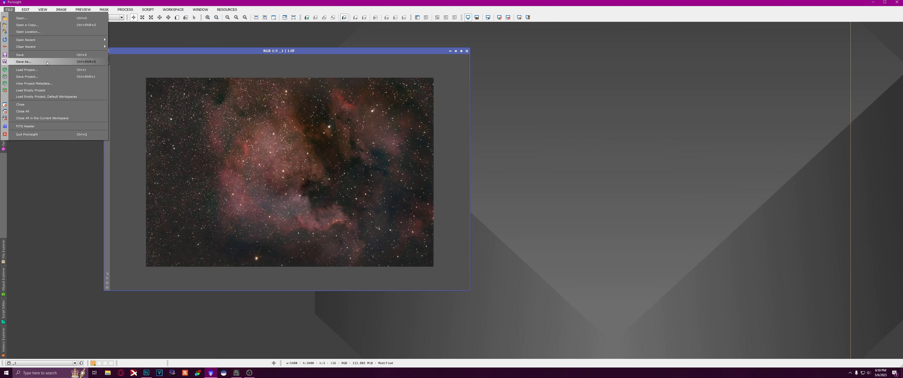
Step: Save the denoised image over the 1.tif file as a 16-bit unsigned integer TIFF without compression
left_click(47, 61)
double_click(91, 53)
left_click(440, 197)
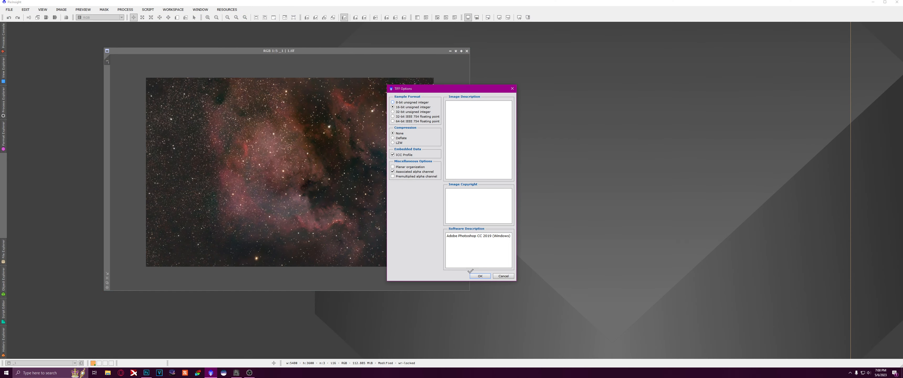
left_click(479, 276)
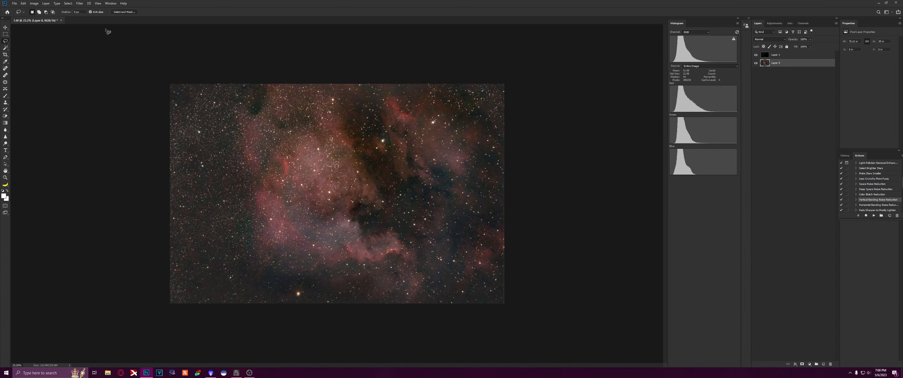
Step: Switch to Photoshop, open the updated 1.tif and select and copy its red channel
key("ctrl+o")
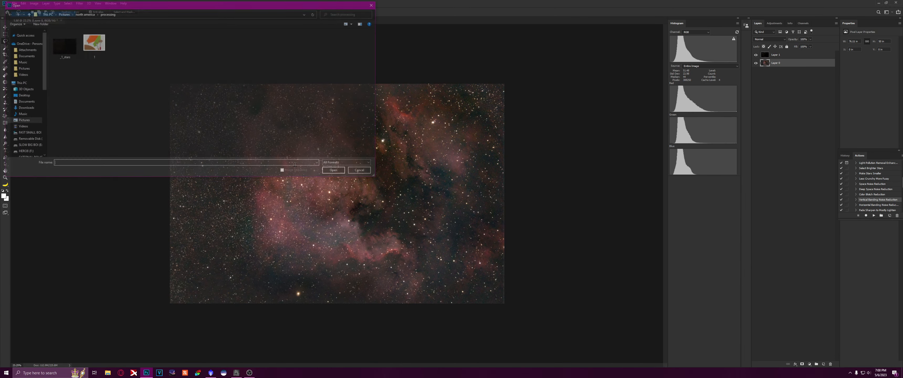
double_click(95, 46)
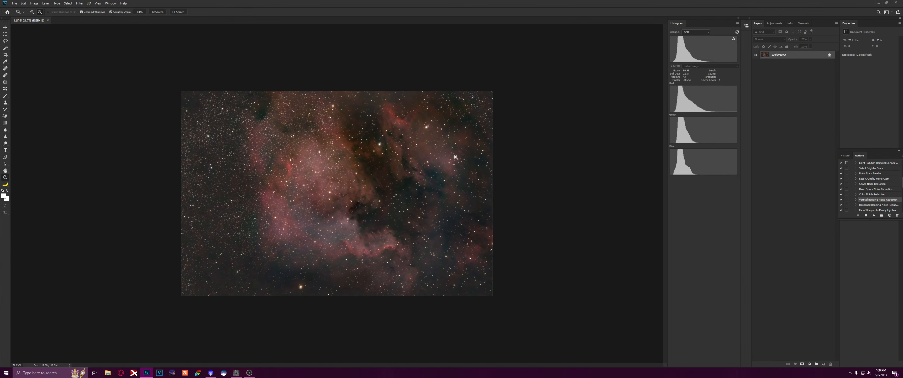
left_click(803, 23)
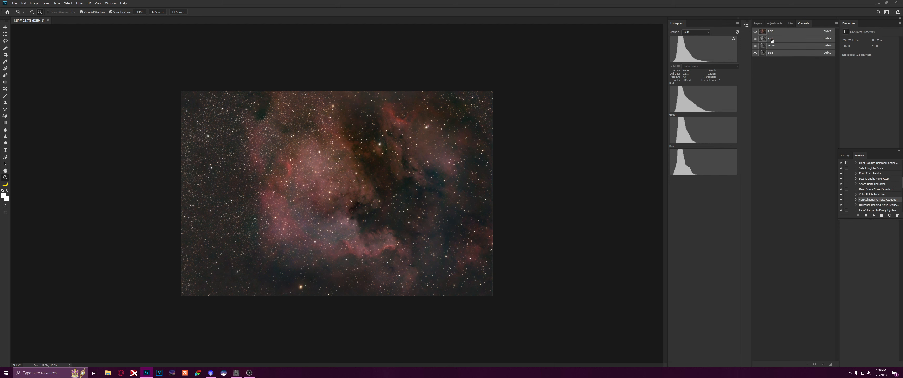
left_click(771, 40)
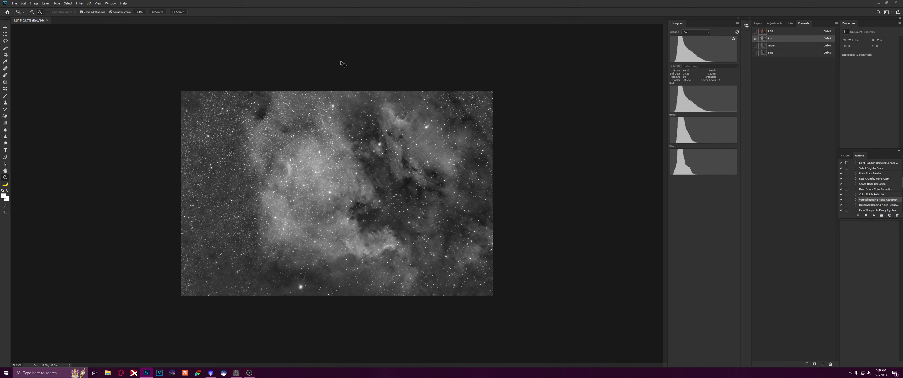
Step: Create a 5400 x 3600 pixel grayscale 16-bit document and paste the copied red channel into it
left_click(14, 4)
left_click(20, 10)
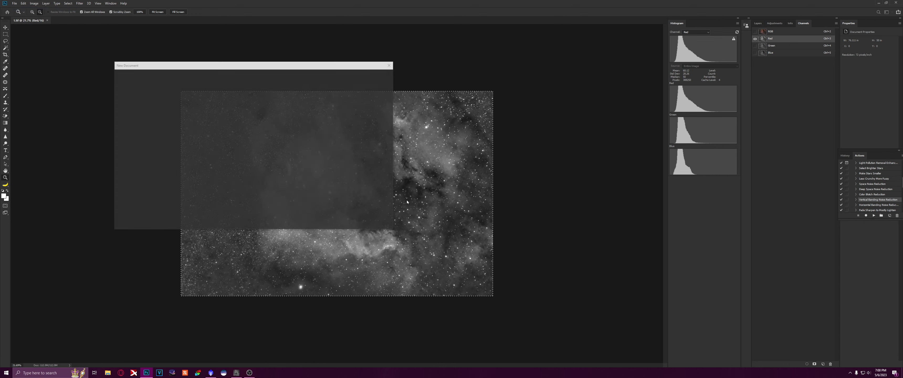
left_click(374, 162)
left_click(371, 180)
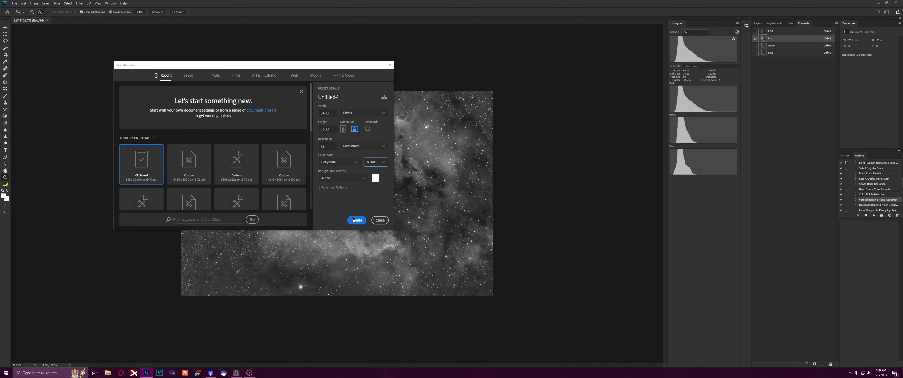
left_click(356, 220)
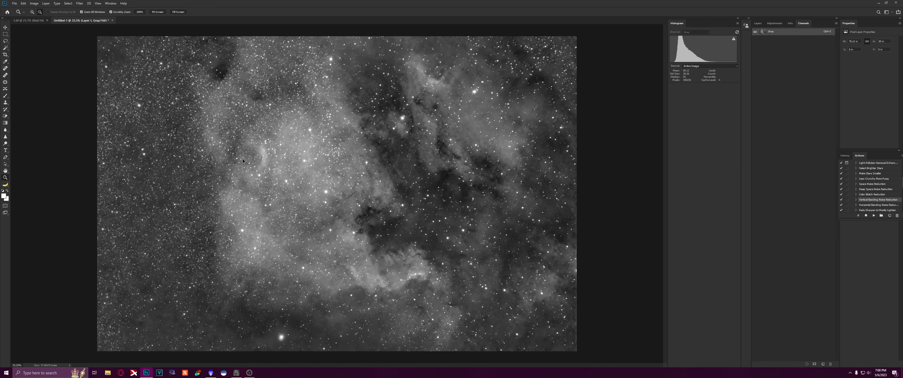
left_click_drag(262, 150, 258, 153)
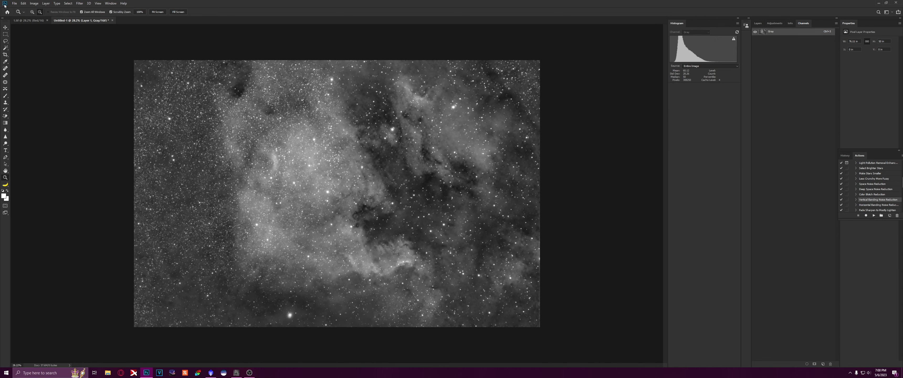
Step: Save the grayscale red channel as a TIFF copy named red in the processing folder, without layers or compression
left_click(13, 4)
left_click(25, 80)
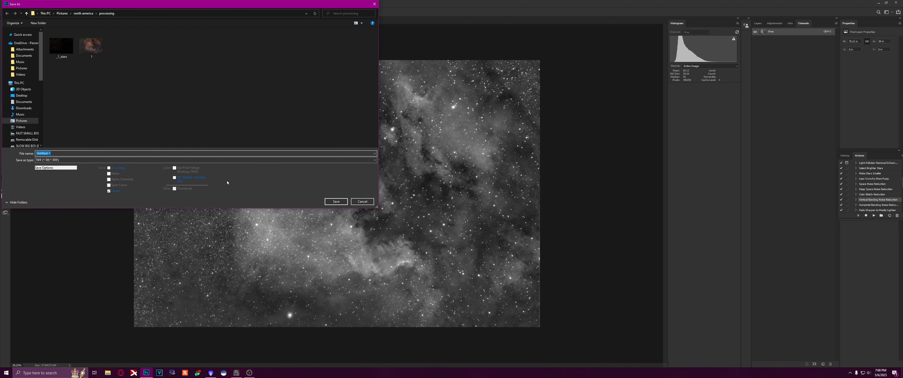
type("red")
left_click(115, 191)
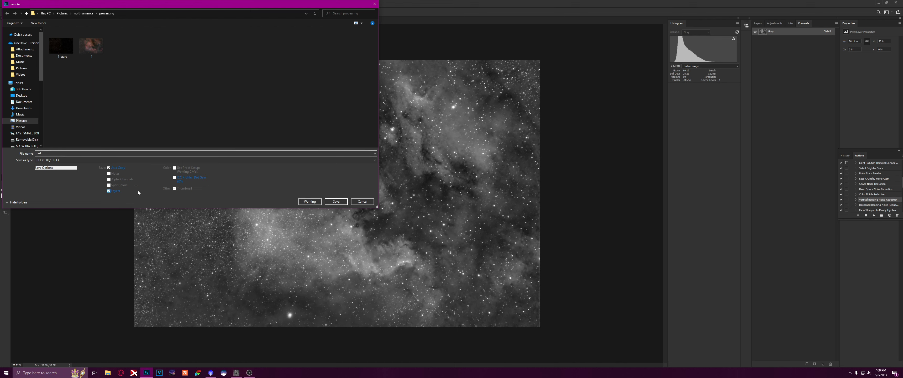
left_click(336, 202)
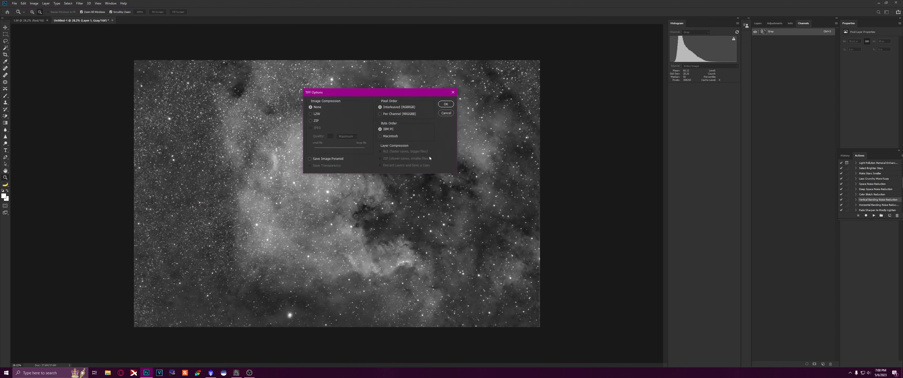
key("Return")
Step: Copy the green channel of 1.tif into the grayscale document and save it as a TIFF named green without layers
left_click(34, 23)
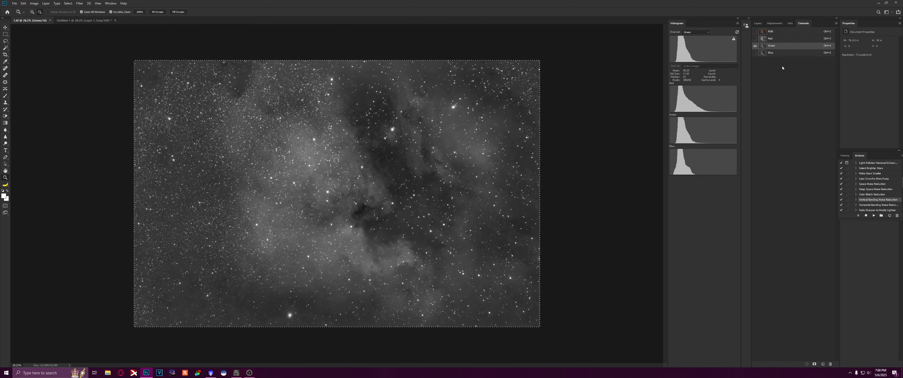
left_click(96, 21)
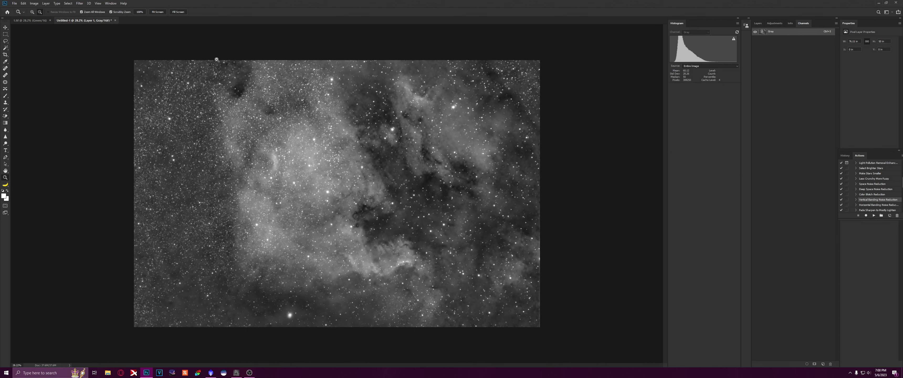
left_click(14, 4)
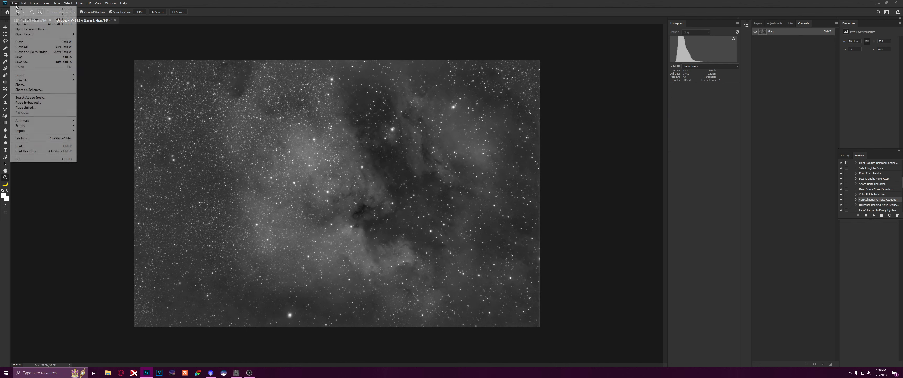
left_click(21, 61)
type("green")
left_click(109, 191)
left_click(335, 201)
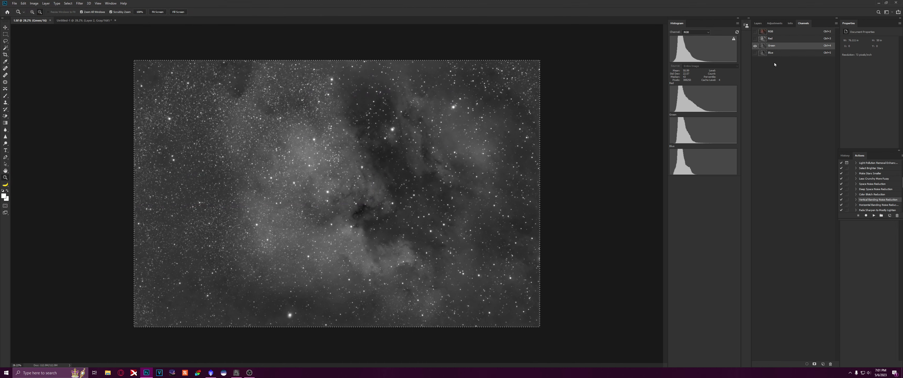
Step: Copy the blue channel of 1.tif and paste it into the grayscale working document
key("ctrl+5")
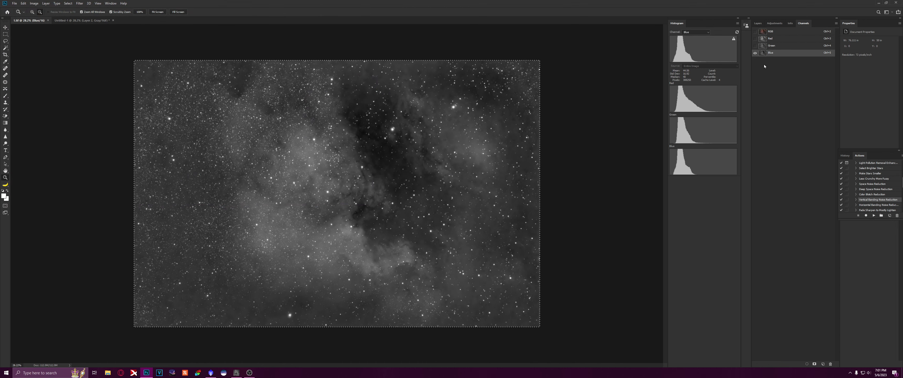
key("ctrl+Tab")
key("ctrl+v")
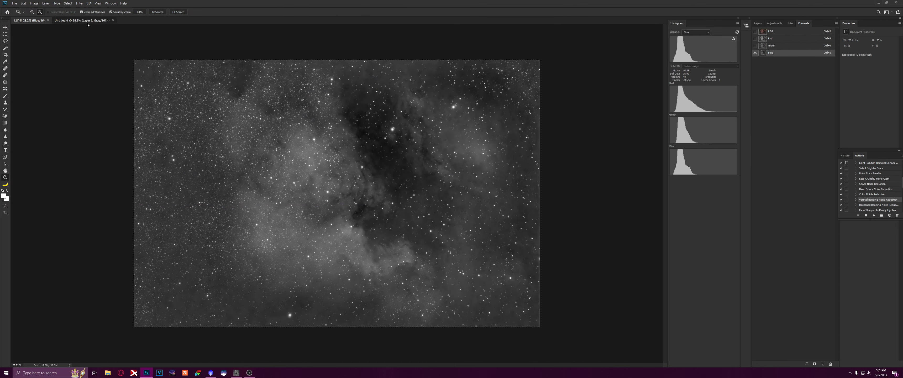
Step: Save the grayscale blue channel as a TIFF copy named blue in the processing folder, without layers
left_click(14, 3)
left_click(37, 62)
type("blue")
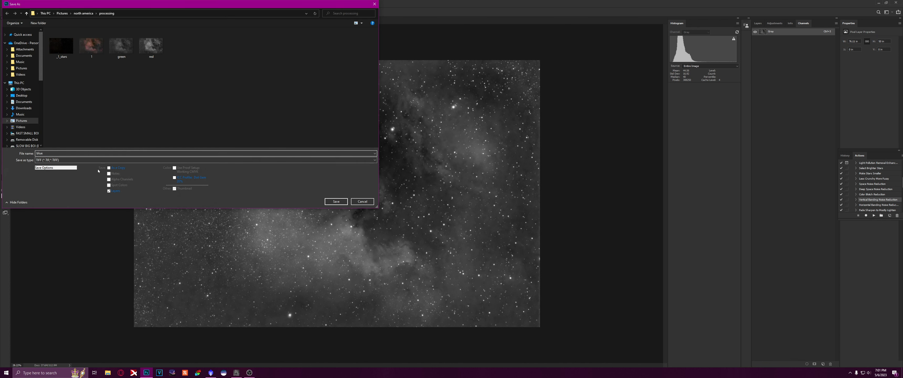
left_click(109, 191)
left_click(174, 177)
left_click(340, 203)
key("Return")
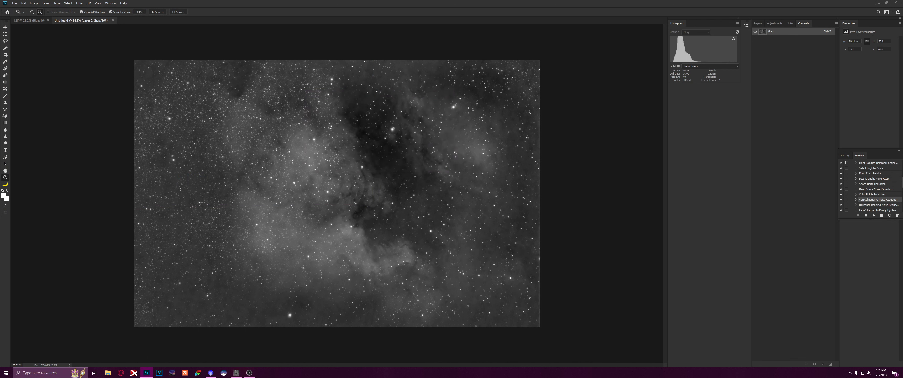
Step: Switch to Deep Sky Detail and load red.tif from the processing folder for sharpening
left_click(236, 372)
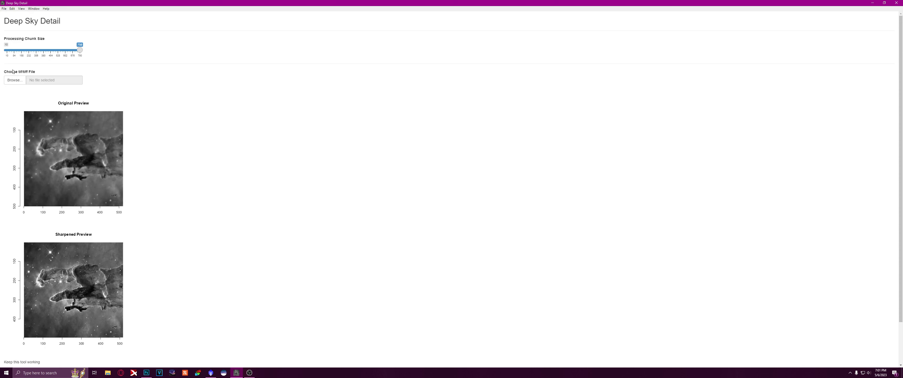
left_click(14, 80)
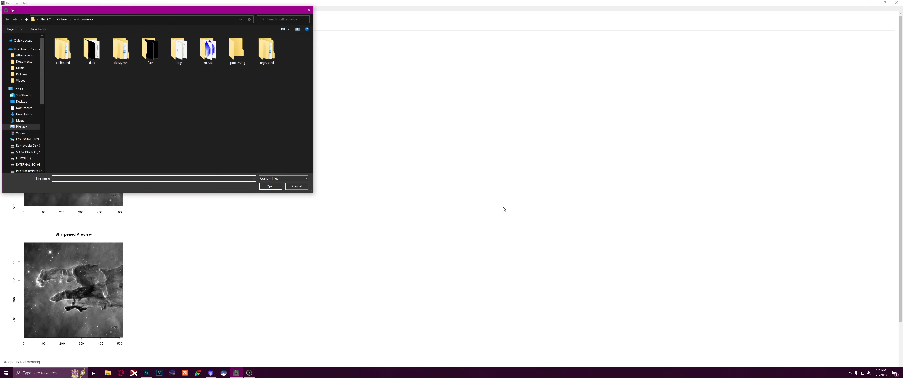
double_click(245, 60)
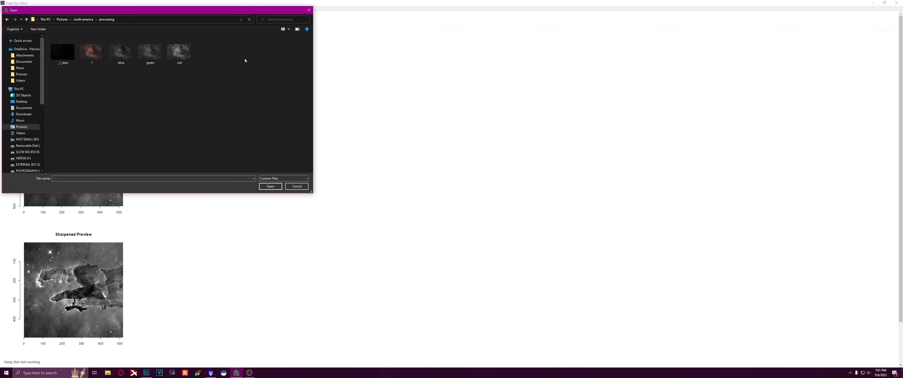
double_click(179, 52)
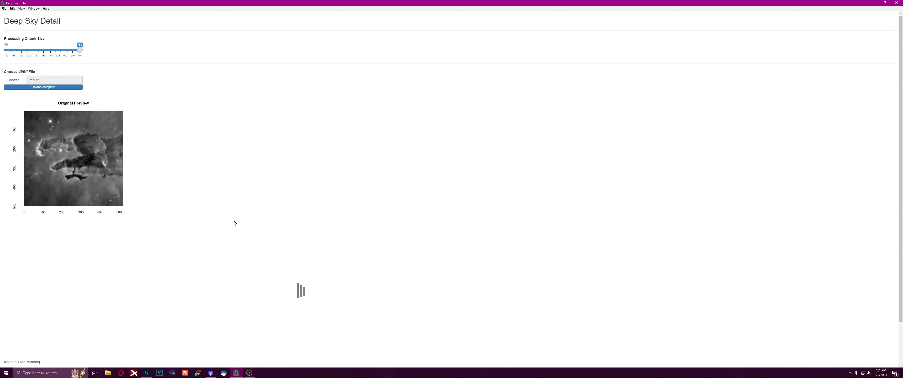